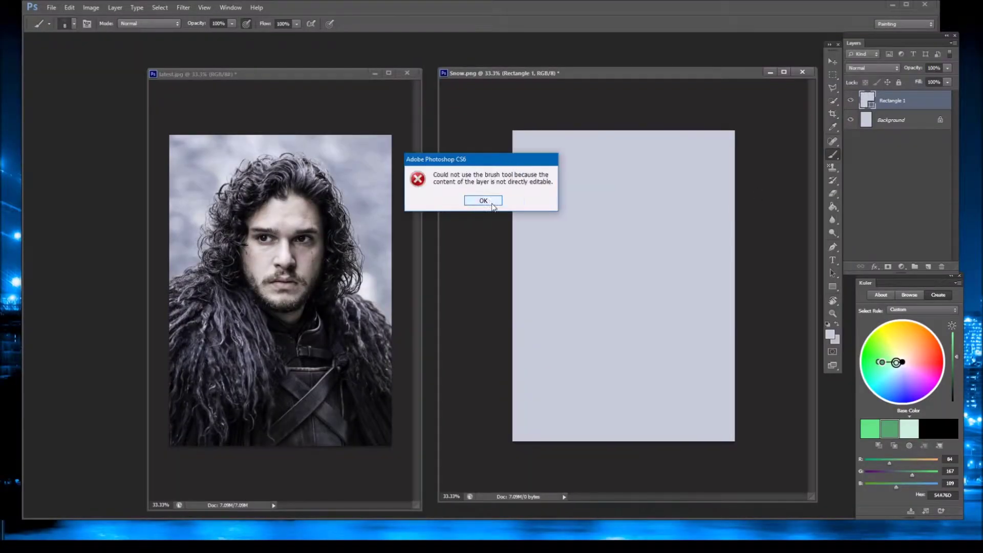
Dismiss the uneditable-layer warning and dab paint onto the new empty Layer 1
{"action": "key", "text": "Return"}
{"action": "left_click", "coordinate": [651, 236]}
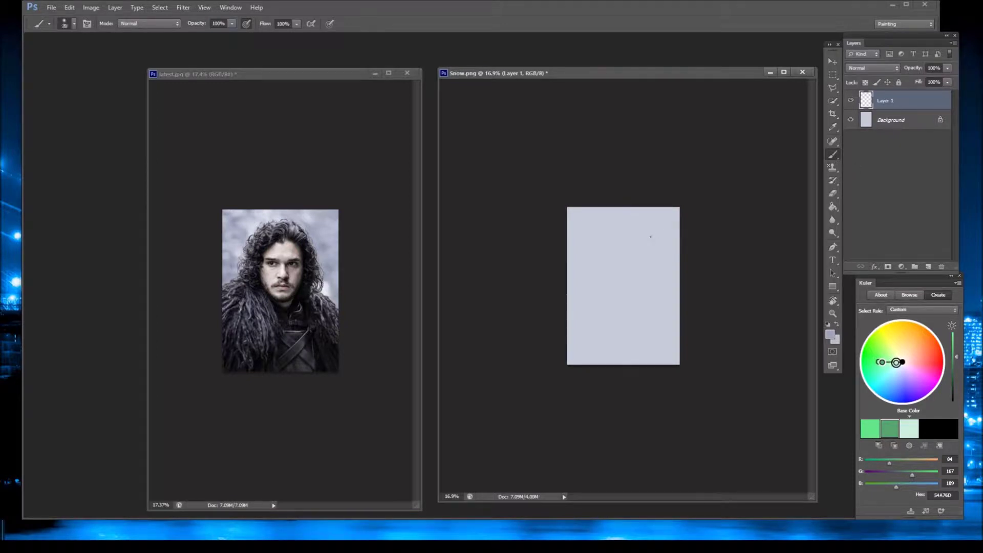
Paint soft grey cloud strokes at the top right of Layer 1
{"action": "key", "text": "bracketleft"}
{"action": "key", "text": "bracketleft"}
{"action": "key", "text": "bracketleft"}
{"action": "mouse_move", "coordinate": [663, 217]}
{"action": "left_mouse_down"}
{"action": "mouse_move", "coordinate": [662, 267]}
{"action": "mouse_move", "coordinate": [627, 208]}
{"action": "mouse_move", "coordinate": [584, 218]}
{"action": "mouse_move", "coordinate": [575, 251]}
{"action": "mouse_move", "coordinate": [592, 270]}
{"action": "left_mouse_up"}
{"action": "key", "text": "bracketright"}
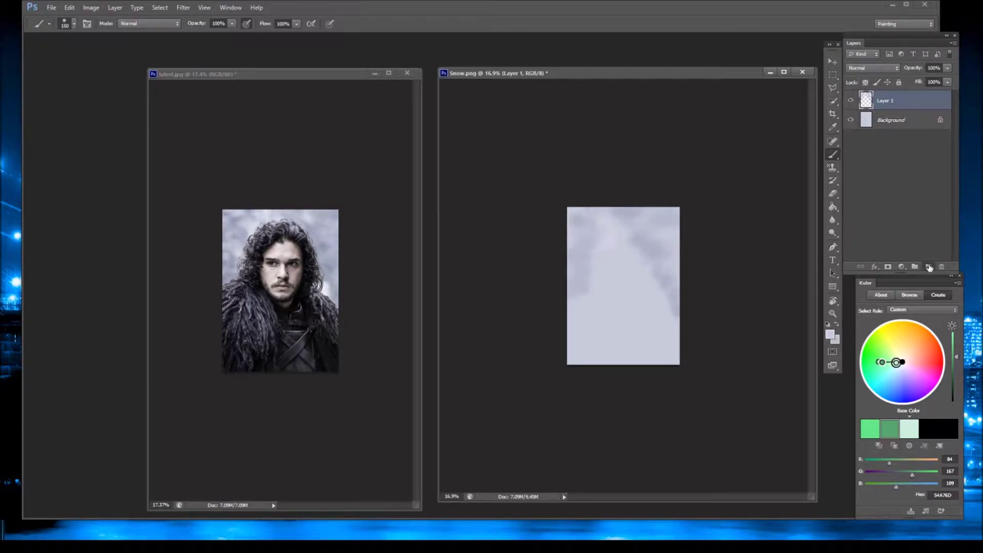
Block in a black head-and-shoulders silhouette on new Layer 2 with a 600px brush
{"action": "left_click", "coordinate": [927, 267]}
{"action": "left_click", "coordinate": [308, 237], "text": "alt"}
{"action": "key", "text": "bracketright"}
{"action": "mouse_move", "coordinate": [612, 233]}
{"action": "left_mouse_down"}
{"action": "mouse_move", "coordinate": [638, 401]}
{"action": "mouse_move", "coordinate": [581, 318]}
{"action": "mouse_move", "coordinate": [660, 325]}
{"action": "mouse_move", "coordinate": [618, 244]}
{"action": "mouse_move", "coordinate": [612, 287]}
{"action": "mouse_move", "coordinate": [678, 335]}
{"action": "left_mouse_up"}
{"action": "key", "text": "bracketright"}
{"action": "key", "text": "bracketright"}
{"action": "key", "text": "bracketright"}
{"action": "key", "text": "e"}
{"action": "key", "text": "bracketright"}
{"action": "key", "text": "bracketright"}
{"action": "key", "text": "bracketright"}
Trim the silhouette's edges, then paint dark and bluish-grey lower-body tones on new Layer 3
{"action": "mouse_move", "coordinate": [578, 260]}
{"action": "left_mouse_down"}
{"action": "mouse_move", "coordinate": [588, 218]}
{"action": "mouse_move", "coordinate": [634, 212]}
{"action": "mouse_move", "coordinate": [665, 234]}
{"action": "mouse_move", "coordinate": [681, 302]}
{"action": "left_mouse_up"}
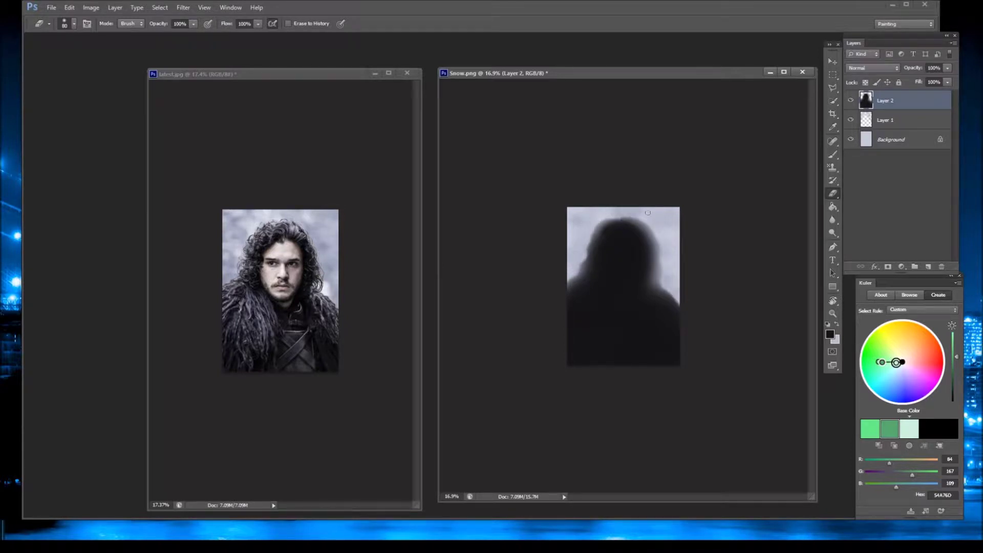
{"action": "key", "text": "ctrl+shift+alt+n"}
{"action": "key", "text": "b"}
{"action": "mouse_move", "coordinate": [563, 328]}
{"action": "left_mouse_down"}
{"action": "mouse_move", "coordinate": [577, 307]}
{"action": "mouse_move", "coordinate": [665, 333]}
{"action": "left_mouse_up"}
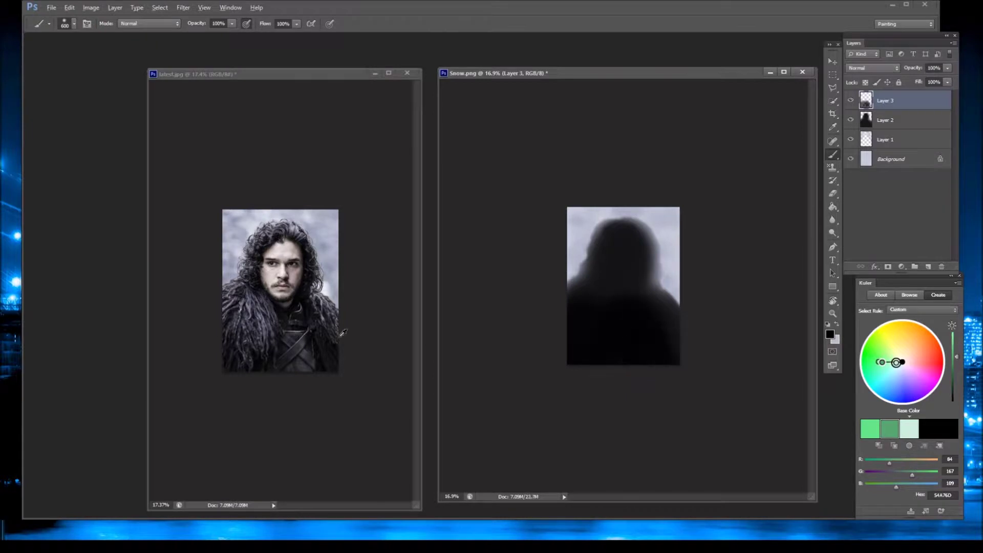
{"action": "key", "text": "bracketleft"}
{"action": "key", "text": "bracketleft"}
{"action": "left_click", "coordinate": [625, 318], "text": "alt"}
{"action": "mouse_move", "coordinate": [594, 307]}
{"action": "left_mouse_down"}
{"action": "mouse_move", "coordinate": [587, 373]}
{"action": "mouse_move", "coordinate": [577, 300]}
{"action": "mouse_move", "coordinate": [596, 266]}
{"action": "mouse_move", "coordinate": [640, 231]}
{"action": "mouse_move", "coordinate": [670, 327]}
{"action": "left_mouse_up"}
Paint a light grey chest patch using colours sampled from the figure and smaller brushes
{"action": "key", "text": "bracketleft"}
{"action": "key", "text": "bracketleft"}
{"action": "left_click", "coordinate": [331, 355], "text": "alt"}
{"action": "key", "text": "x"}
{"action": "mouse_move", "coordinate": [625, 364]}
{"action": "left_mouse_down"}
{"action": "mouse_move", "coordinate": [627, 330]}
{"action": "mouse_move", "coordinate": [655, 330]}
{"action": "left_mouse_up"}
{"action": "left_click", "coordinate": [629, 333], "text": "alt"}
{"action": "key", "text": "bracketleft"}
{"action": "key", "text": "bracketleft"}
{"action": "key", "text": "bracketleft"}
{"action": "key", "text": "bracketleft"}
{"action": "key", "text": "bracketleft"}
{"action": "key", "text": "bracketleft"}
{"action": "left_click", "coordinate": [628, 321], "text": "alt"}
{"action": "left_click", "coordinate": [638, 320], "text": "alt"}
{"action": "key", "text": "bracketright"}
{"action": "key", "text": "bracketright"}
{"action": "key", "text": "bracketright"}
Darken the grey patch, the hood's left edge and both sides of the figure
{"action": "mouse_move", "coordinate": [621, 366]}
{"action": "left_mouse_down"}
{"action": "mouse_move", "coordinate": [620, 327]}
{"action": "mouse_move", "coordinate": [649, 363]}
{"action": "mouse_move", "coordinate": [650, 320]}
{"action": "mouse_move", "coordinate": [625, 241]}
{"action": "mouse_move", "coordinate": [602, 273]}
{"action": "mouse_move", "coordinate": [611, 296]}
{"action": "left_mouse_up"}
{"action": "left_click_drag", "start_coordinate": [604, 345], "coordinate": [568, 368]}
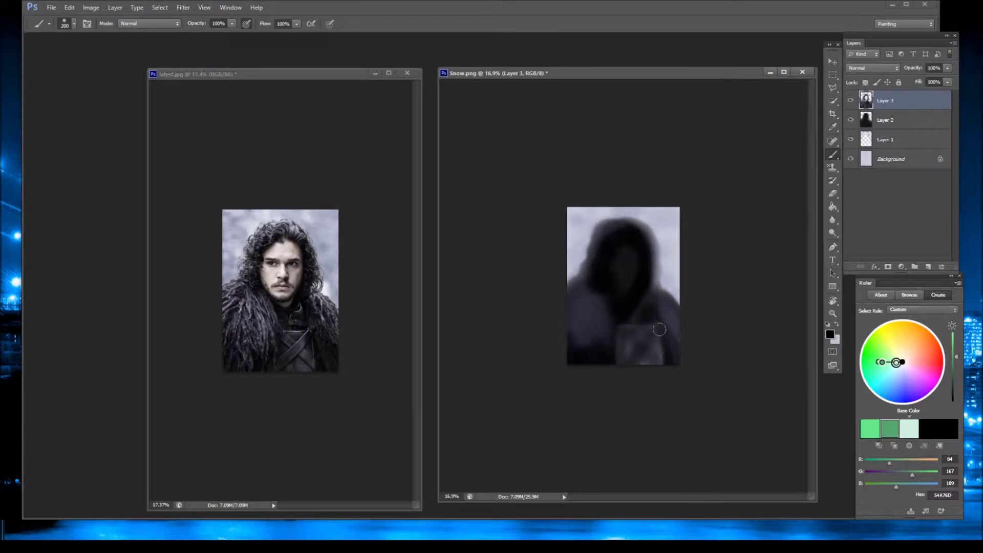
{"action": "left_click_drag", "start_coordinate": [665, 328], "coordinate": [668, 369]}
{"action": "mouse_move", "coordinate": [593, 338]}
{"action": "left_mouse_down"}
{"action": "mouse_move", "coordinate": [584, 324]}
{"action": "mouse_move", "coordinate": [590, 281]}
{"action": "left_mouse_up"}
{"action": "left_click", "coordinate": [599, 235], "text": "alt"}
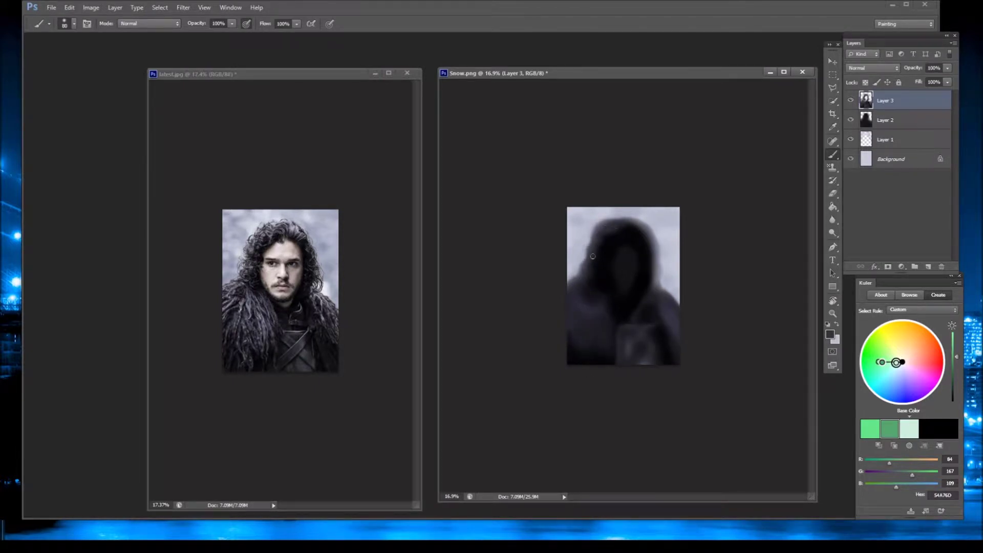
Delete the cloak-detail Layer 3, keeping the dark figure layer visible
{"action": "left_click", "coordinate": [644, 243], "text": "alt"}
{"action": "left_click_drag", "start_coordinate": [653, 249], "coordinate": [650, 288]}
{"action": "right_click", "coordinate": [860, 100]}
{"action": "left_click", "coordinate": [881, 136]}
{"action": "right_click", "coordinate": [860, 100]}
{"action": "key", "text": "Escape"}
{"action": "left_click", "coordinate": [850, 100]}
Shorten the dark figure to 99% height and erase stray bits of its left edge and hood
{"action": "key", "text": "ctrl+t"}
{"action": "left_click_drag", "start_coordinate": [623, 208], "coordinate": [629, 225]}
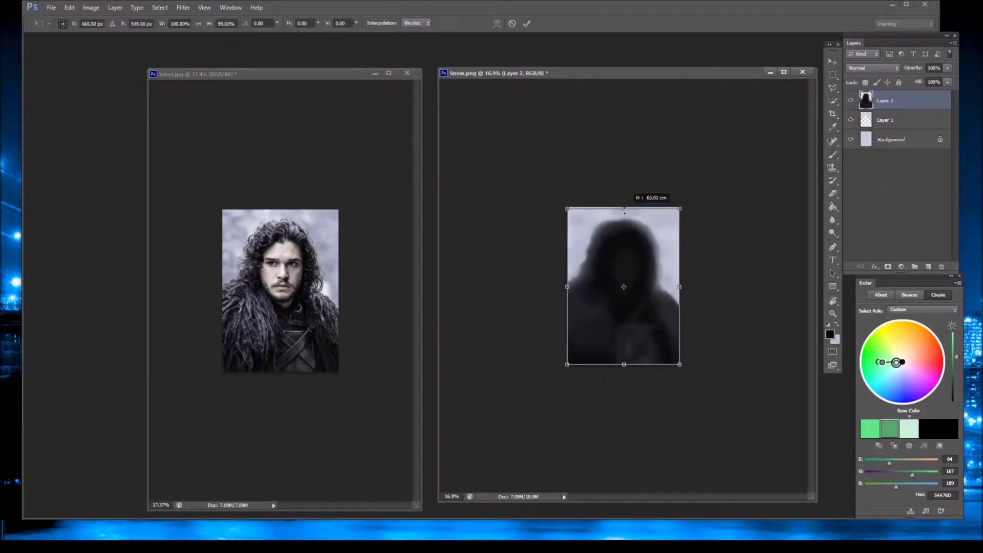
{"action": "left_click", "coordinate": [526, 24]}
{"action": "key", "text": "e"}
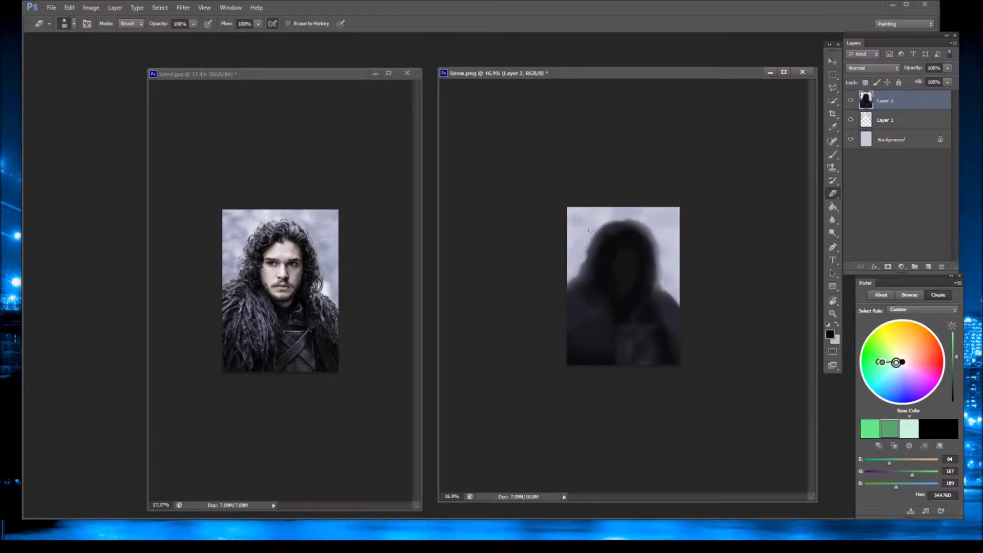
{"action": "left_click_drag", "start_coordinate": [577, 274], "coordinate": [571, 286]}
{"action": "left_click_drag", "start_coordinate": [649, 228], "coordinate": [629, 215]}
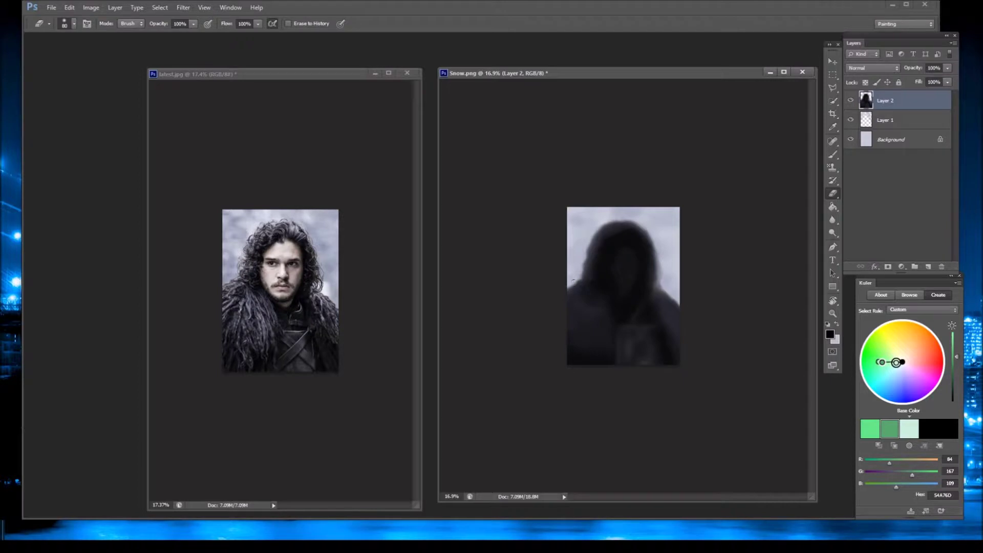
{"action": "key", "text": "ctrl+shift+alt+n"}
Paint a pale skin-toned face oval inside the hood, erasing its edges and chin into shape
{"action": "key", "text": "b"}
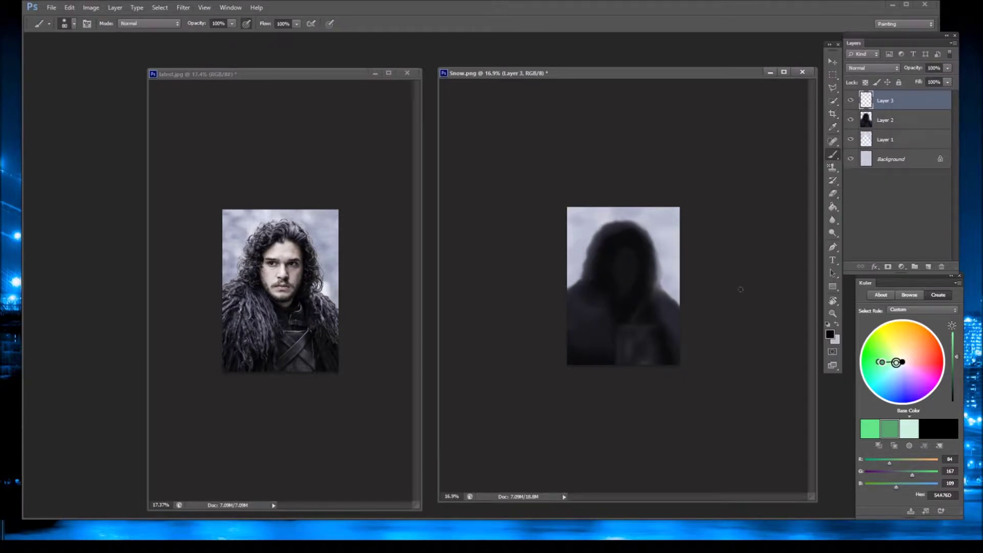
{"action": "key", "text": "x"}
{"action": "mouse_move", "coordinate": [606, 251]}
{"action": "left_mouse_down"}
{"action": "mouse_move", "coordinate": [635, 241]}
{"action": "mouse_move", "coordinate": [636, 286]}
{"action": "mouse_move", "coordinate": [620, 307]}
{"action": "mouse_move", "coordinate": [605, 256]}
{"action": "mouse_move", "coordinate": [614, 277]}
{"action": "mouse_move", "coordinate": [624, 249]}
{"action": "mouse_move", "coordinate": [622, 297]}
{"action": "mouse_move", "coordinate": [637, 271]}
{"action": "mouse_move", "coordinate": [617, 249]}
{"action": "mouse_move", "coordinate": [623, 294]}
{"action": "left_mouse_up"}
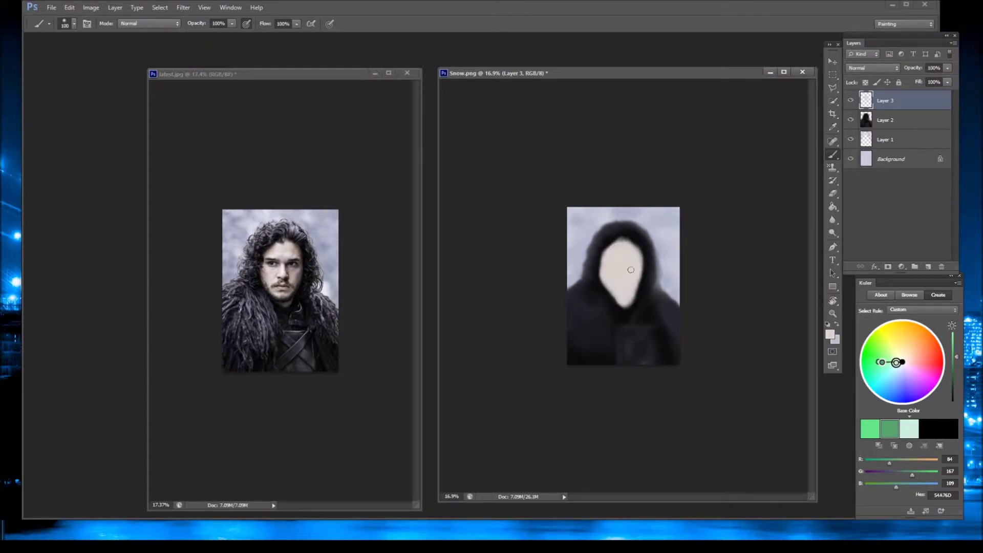
{"action": "key", "text": "e"}
{"action": "mouse_move", "coordinate": [620, 245]}
{"action": "left_mouse_down"}
{"action": "mouse_move", "coordinate": [609, 236]}
{"action": "mouse_move", "coordinate": [598, 279]}
{"action": "mouse_move", "coordinate": [629, 298]}
{"action": "mouse_move", "coordinate": [600, 291]}
{"action": "mouse_move", "coordinate": [643, 251]}
{"action": "mouse_move", "coordinate": [636, 240]}
{"action": "left_mouse_up"}
{"action": "mouse_move", "coordinate": [635, 298]}
{"action": "left_mouse_down"}
{"action": "mouse_move", "coordinate": [609, 292]}
{"action": "mouse_move", "coordinate": [615, 236]}
{"action": "left_mouse_up"}
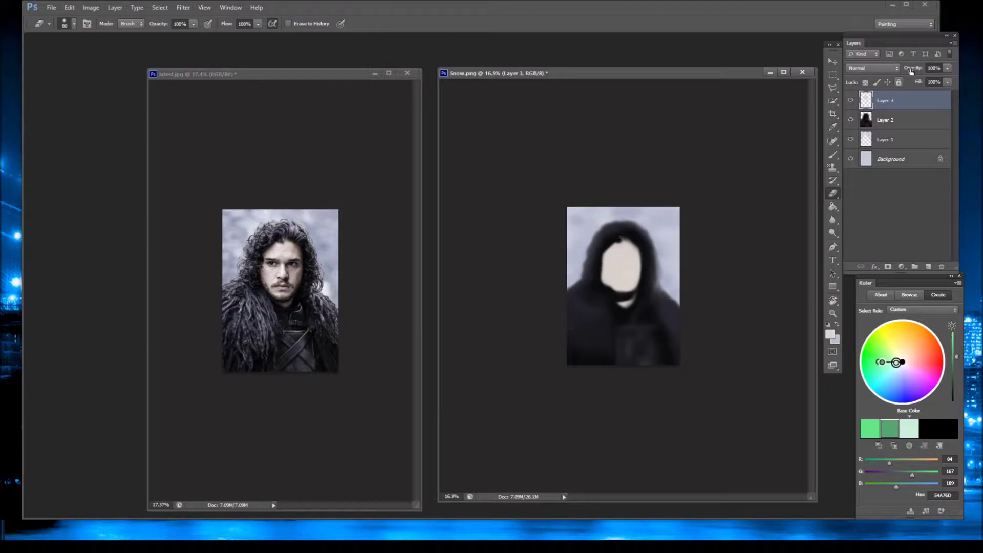
{"action": "left_click", "coordinate": [927, 266]}
{"action": "left_click", "coordinate": [831, 155]}
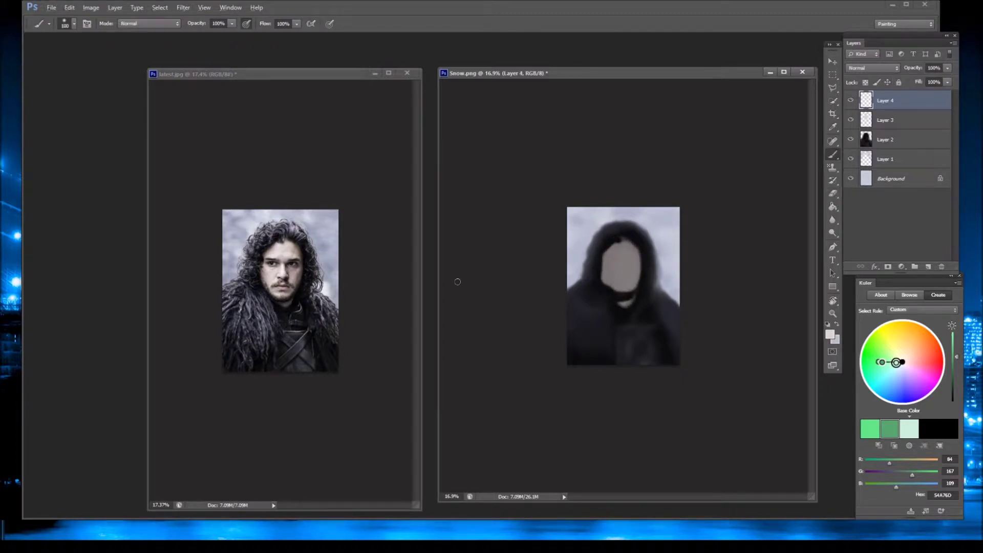
Shade the face with sampled skin, chin, beard and hood tones
{"action": "left_click", "coordinate": [629, 284], "text": "alt"}
{"action": "left_click", "coordinate": [613, 295], "text": "alt"}
{"action": "left_click", "coordinate": [606, 251], "text": "alt"}
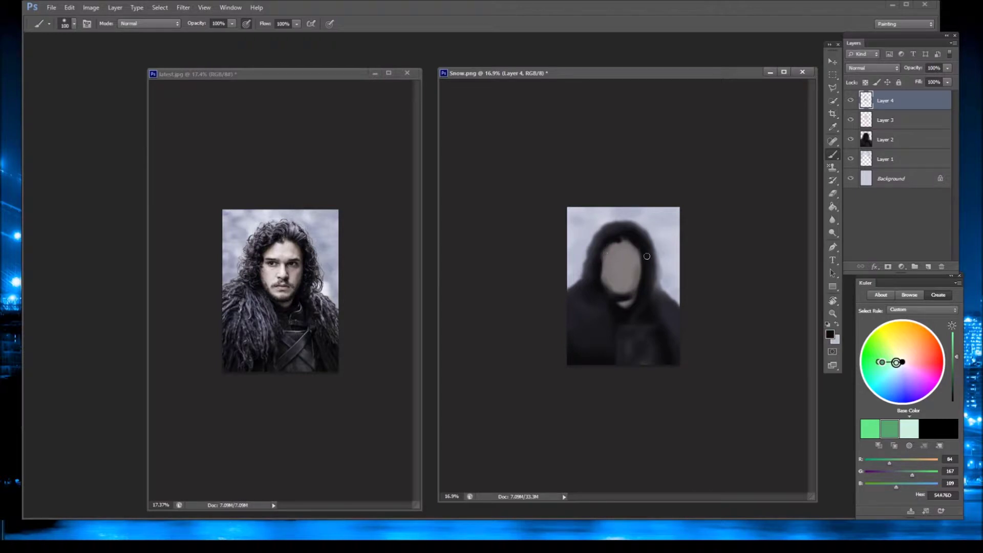
{"action": "left_click", "coordinate": [643, 274], "text": "alt"}
{"action": "left_click", "coordinate": [620, 298], "text": "alt"}
{"action": "left_click", "coordinate": [619, 303], "text": "alt"}
Paint a light highlight on the upper face on a new layer dimmed to 43% opacity
{"action": "left_click", "coordinate": [928, 266]}
{"action": "left_click", "coordinate": [588, 236], "text": "alt"}
{"action": "mouse_move", "coordinate": [611, 251]}
{"action": "left_mouse_down"}
{"action": "mouse_move", "coordinate": [628, 259]}
{"action": "mouse_move", "coordinate": [614, 287]}
{"action": "mouse_move", "coordinate": [611, 254]}
{"action": "mouse_move", "coordinate": [625, 257]}
{"action": "left_mouse_up"}
{"action": "left_click_drag", "start_coordinate": [947, 68], "coordinate": [918, 84]}
{"action": "left_click", "coordinate": [928, 266]}
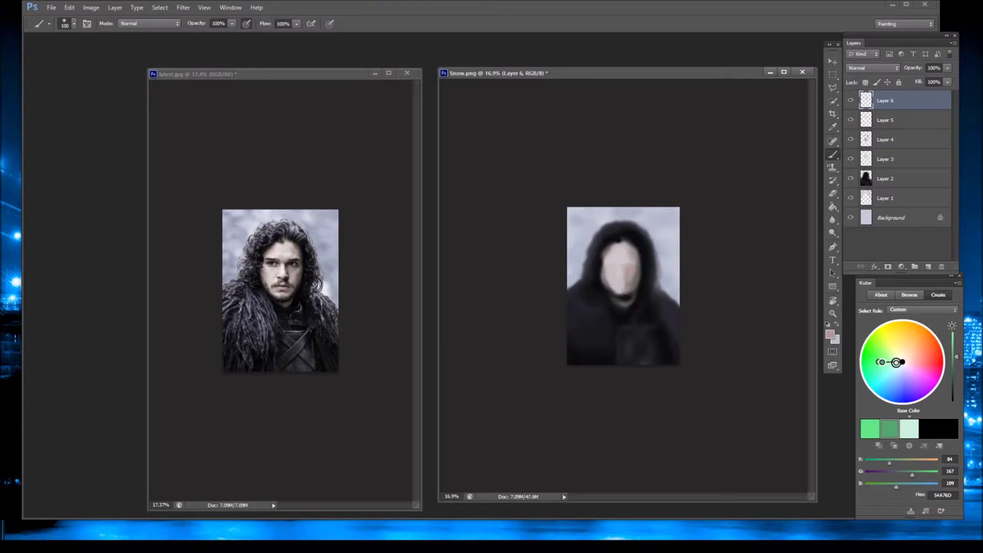
Merge the face layers into one and rotate it about 2 degrees
{"action": "left_click", "coordinate": [886, 159], "text": "shift"}
{"action": "right_click", "coordinate": [885, 100]}
{"action": "left_click", "coordinate": [899, 380]}
{"action": "key", "text": "ctrl+t"}
{"action": "left_click_drag", "start_coordinate": [666, 215], "coordinate": [663, 220]}
{"action": "key", "text": "Return"}
{"action": "key", "text": "b"}
{"action": "left_click", "coordinate": [928, 266]}
Paint eyes, nose, beard and hair in black and sampled tones, tidying the face outline on Layer 3
{"action": "key", "text": "d"}
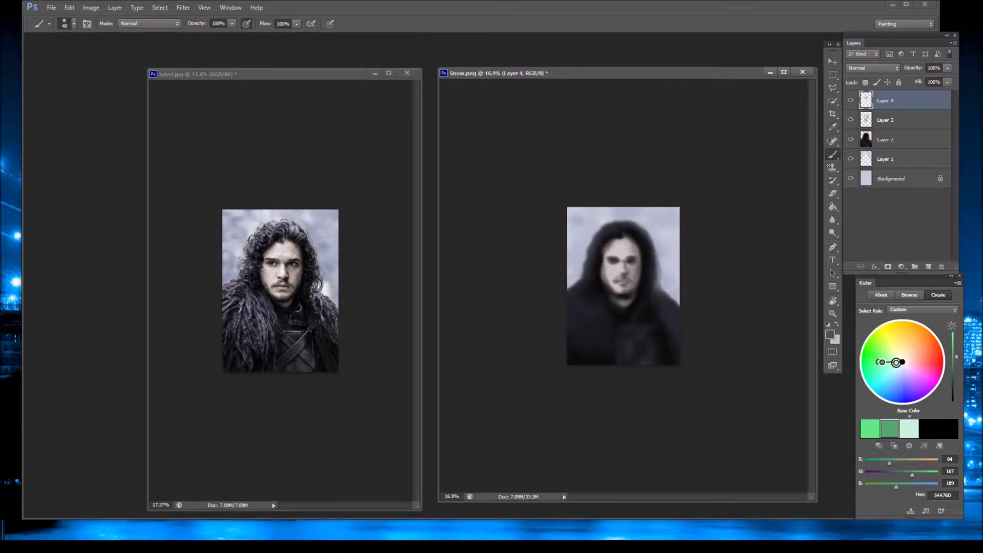
{"action": "left_click", "coordinate": [636, 287], "text": "alt"}
{"action": "key", "text": "alt+bracketleft"}
{"action": "key", "text": "e"}
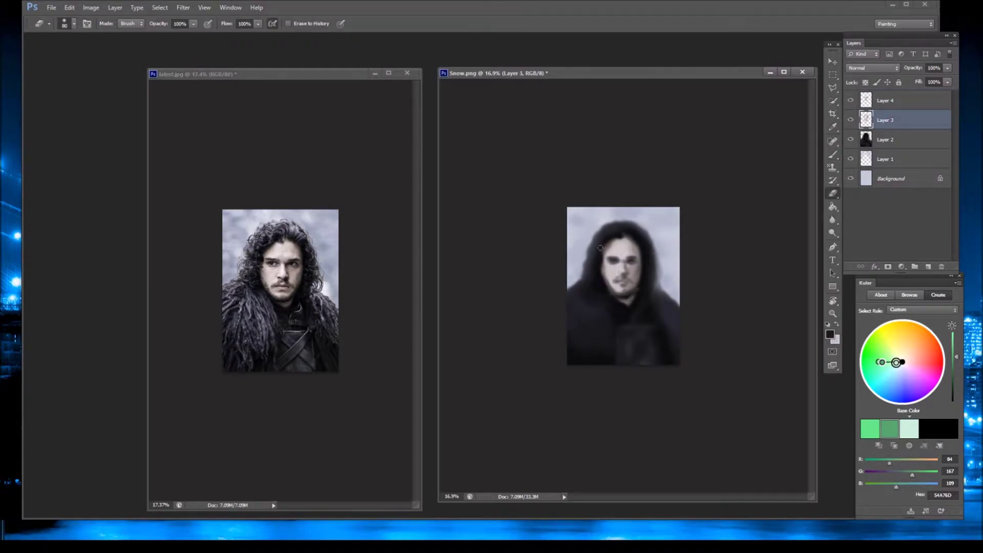
{"action": "key", "text": "b"}
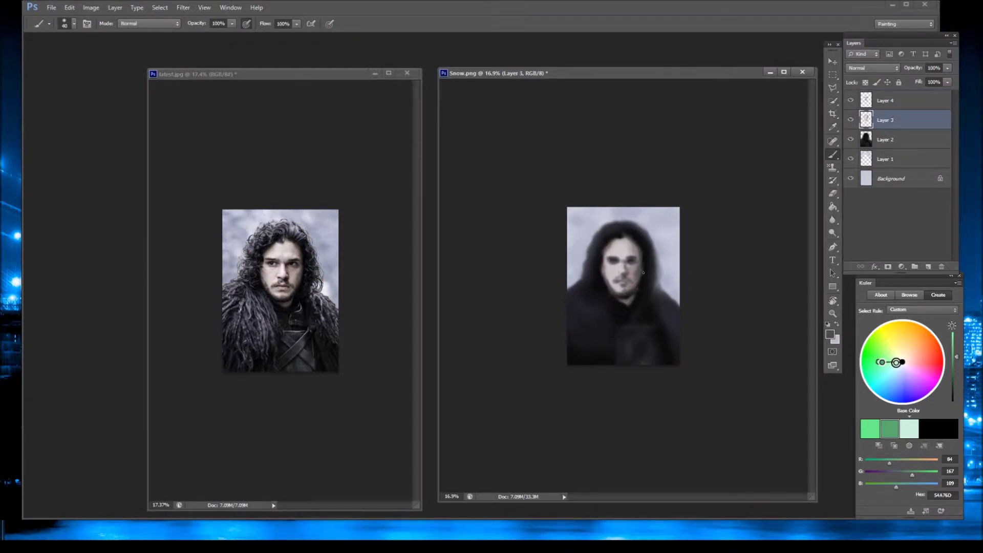
{"action": "key", "text": "bracketright"}
{"action": "key", "text": "bracketright"}
{"action": "key", "text": "bracketright"}
{"action": "left_click", "coordinate": [616, 254], "text": "alt"}
{"action": "key", "text": "alt+bracketright"}
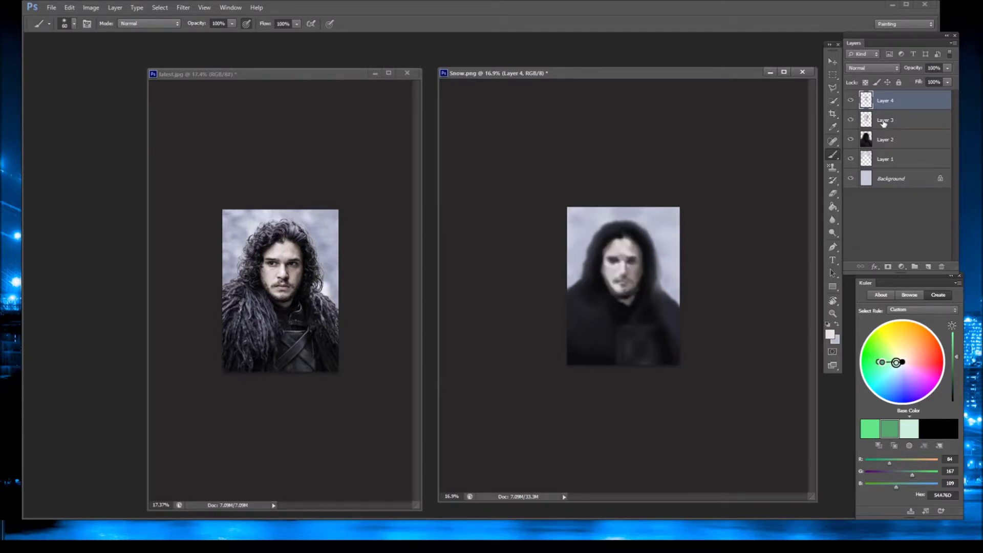
Merge the features layer down into the face layer
{"action": "key", "text": "alt+bracketleft"}
{"action": "key", "text": "e"}
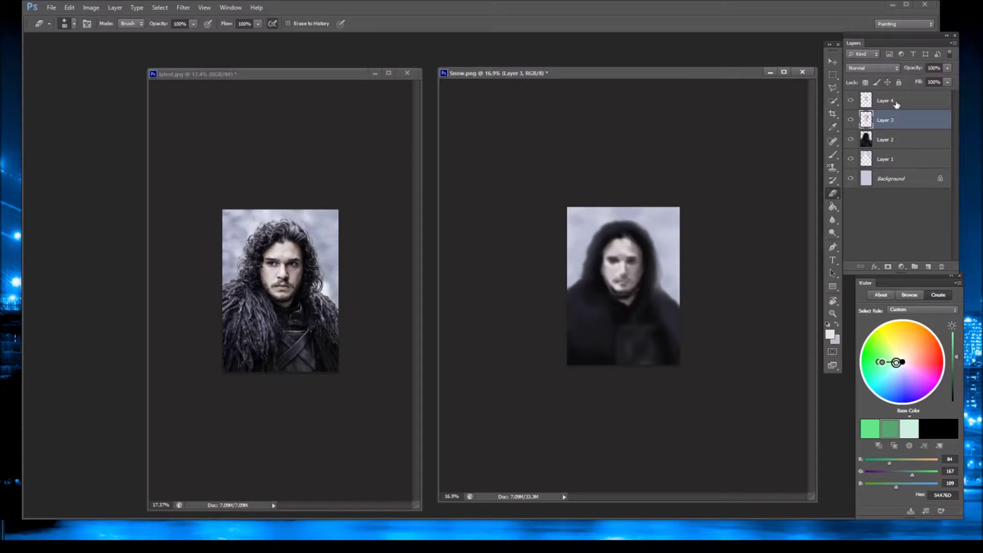
{"action": "left_click", "coordinate": [893, 102]}
{"action": "right_click", "coordinate": [858, 98]}
{"action": "left_click", "coordinate": [880, 321]}
Slightly enlarge the merged face layer and add a fresh empty Layer 4 above it
{"action": "key", "text": "ctrl+t"}
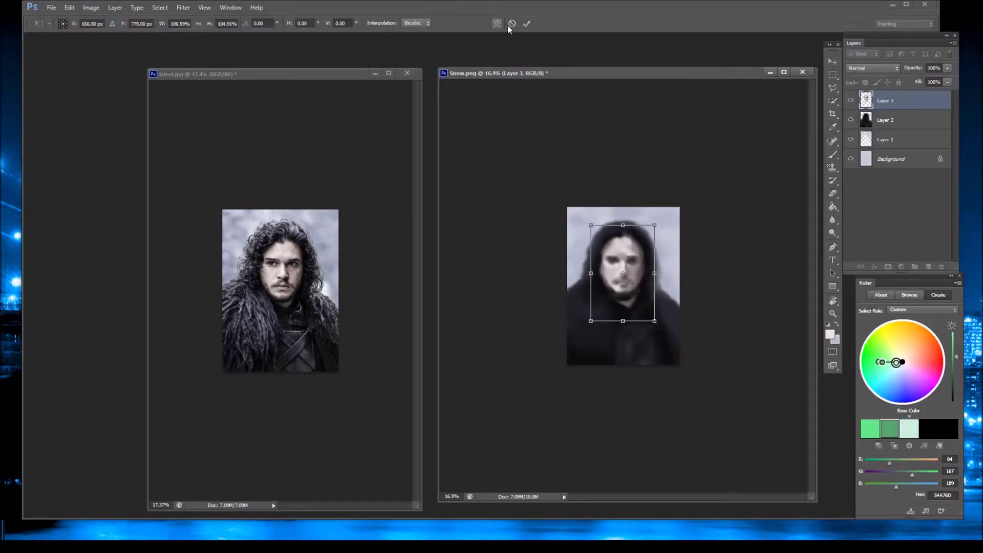
{"action": "key", "text": "Return"}
{"action": "key", "text": "e"}
{"action": "left_click", "coordinate": [832, 159]}
{"action": "left_click", "coordinate": [927, 267]}
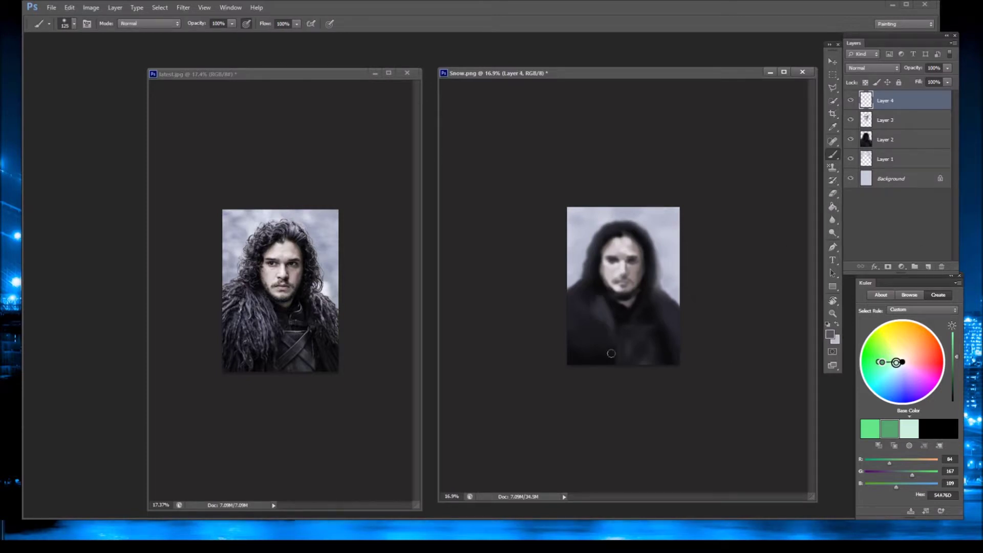
Paint dark hair strands and cloak folds using sampled navy and near-black tones
{"action": "key", "text": "bracketleft"}
{"action": "key", "text": "bracketleft"}
{"action": "key", "text": "bracketleft"}
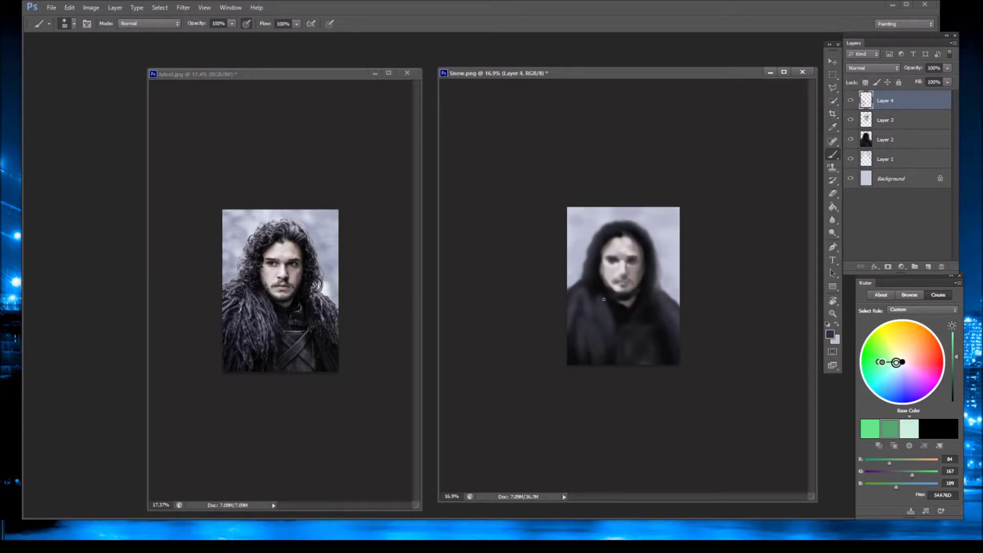
{"action": "left_click", "coordinate": [594, 300], "text": "alt"}
{"action": "left_click_drag", "start_coordinate": [656, 258], "coordinate": [656, 290]}
{"action": "left_click", "coordinate": [327, 291], "text": "alt"}
{"action": "key", "text": "bracketright"}
{"action": "key", "text": "bracketright"}
{"action": "key", "text": "bracketright"}
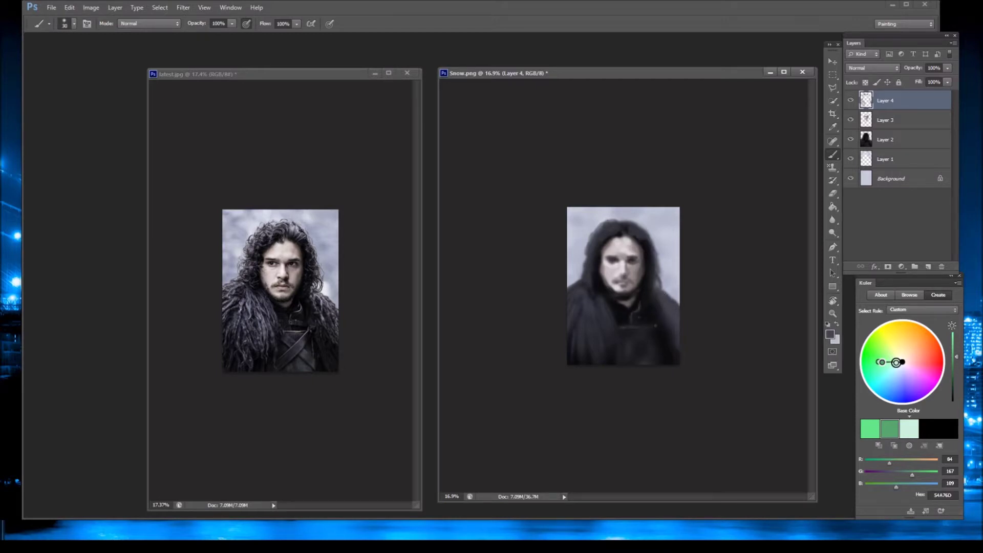
{"action": "left_click", "coordinate": [634, 312], "text": "alt"}
Save the painting as Snow.psd and slightly stretch the new Layer 4 strokes
{"action": "key", "text": "ctrl+s"}
{"action": "key", "text": "Return"}
{"action": "key", "text": "v"}
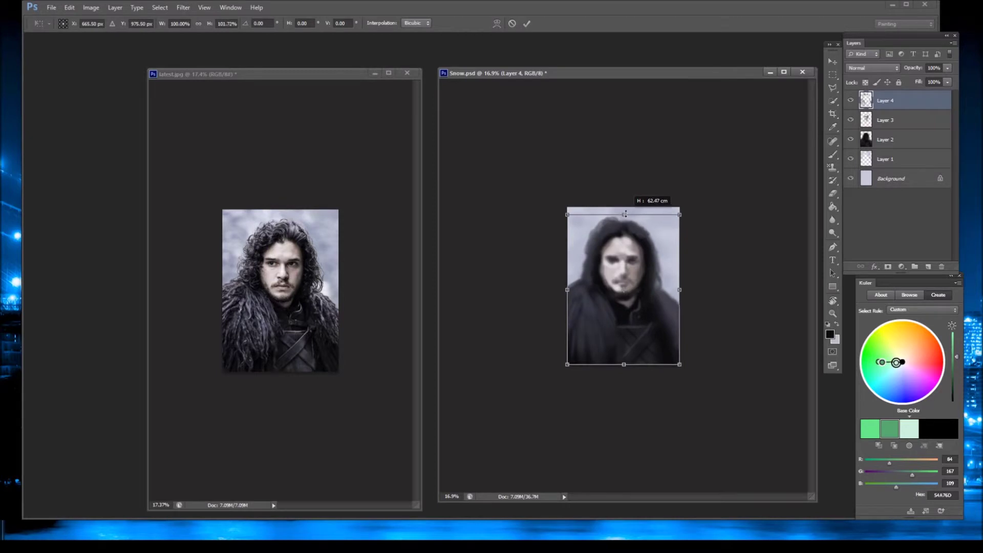
{"action": "key", "text": "b"}
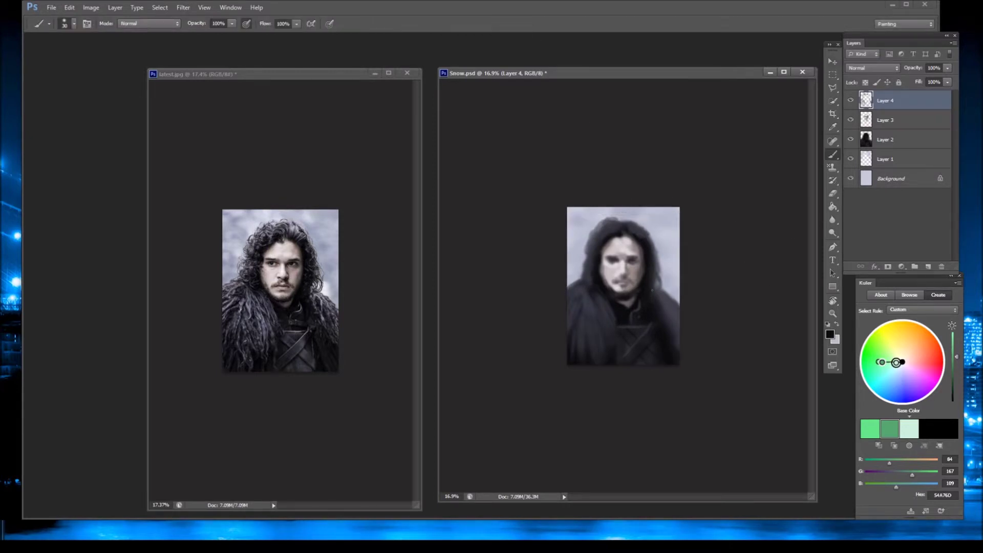
{"action": "scroll", "coordinate": [652, 289], "scroll_direction": "up", "scroll_amount": 3}
{"action": "scroll", "coordinate": [340, 334], "scroll_direction": "up", "scroll_amount": 3}
{"action": "left_click_drag", "start_coordinate": [149, 266], "coordinate": [97, 258]}
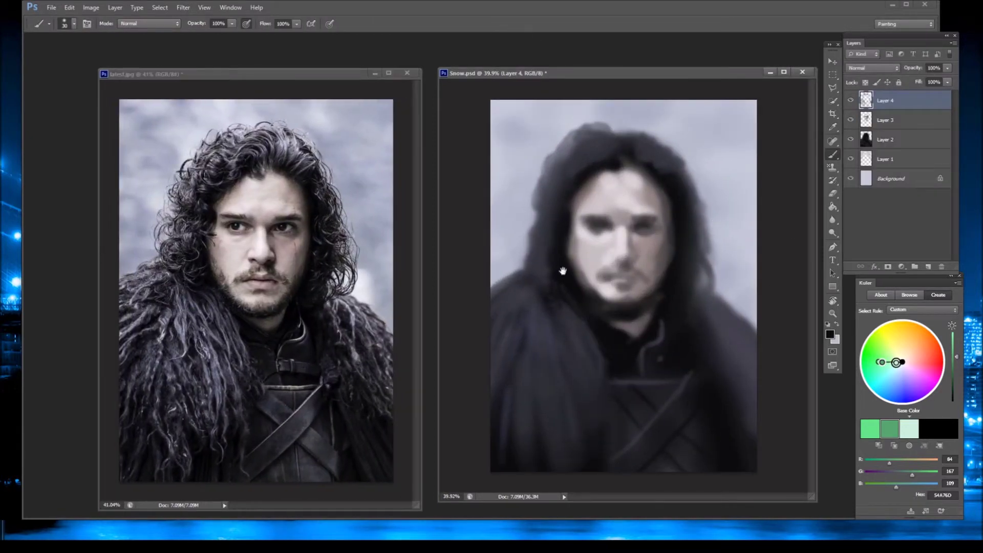
On Layer 2, paint a dark stroke down the hair right of the face with a 50px brush
{"action": "scroll", "coordinate": [562, 271], "scroll_direction": "up", "scroll_amount": 1}
{"action": "left_click", "coordinate": [452, 496]}
{"action": "type", "text": "41.04"}
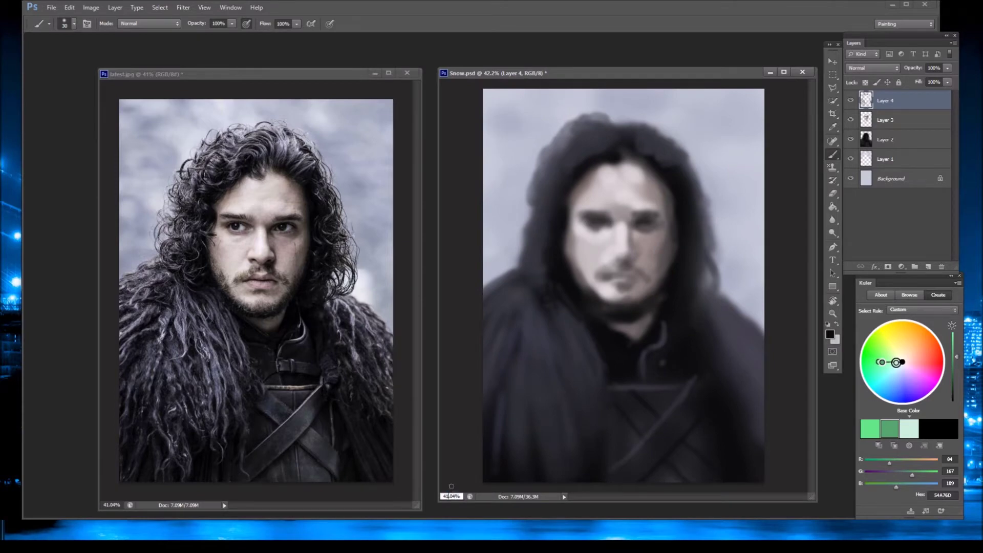
{"action": "key", "text": "Return"}
{"action": "left_click", "coordinate": [885, 140]}
{"action": "left_click", "coordinate": [522, 277], "text": "alt"}
{"action": "key", "text": "bracketright"}
{"action": "key", "text": "bracketright"}
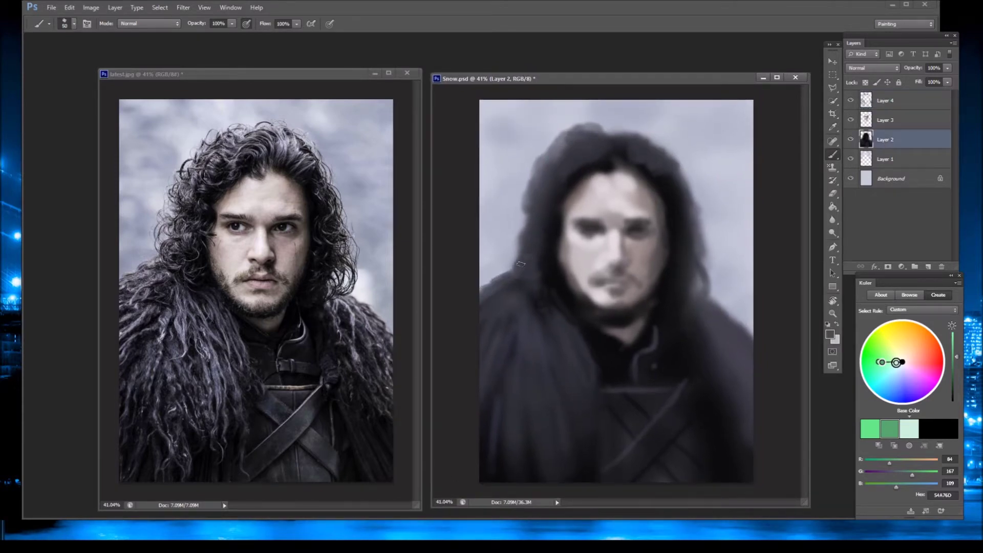
{"action": "left_click", "coordinate": [533, 278], "text": "alt"}
{"action": "left_click", "coordinate": [710, 303], "text": "alt"}
{"action": "left_click", "coordinate": [681, 213], "text": "alt"}
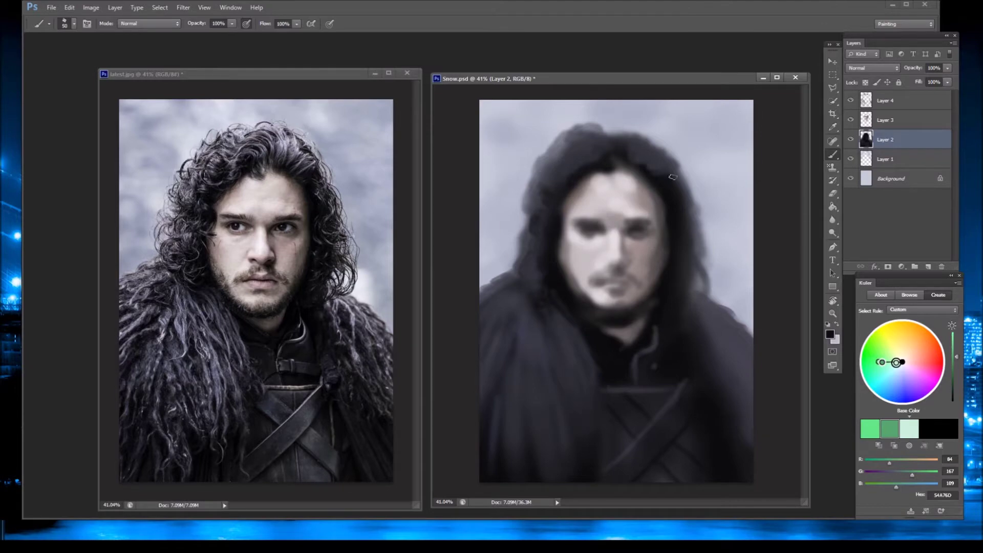
{"action": "left_click_drag", "start_coordinate": [678, 174], "coordinate": [689, 305]}
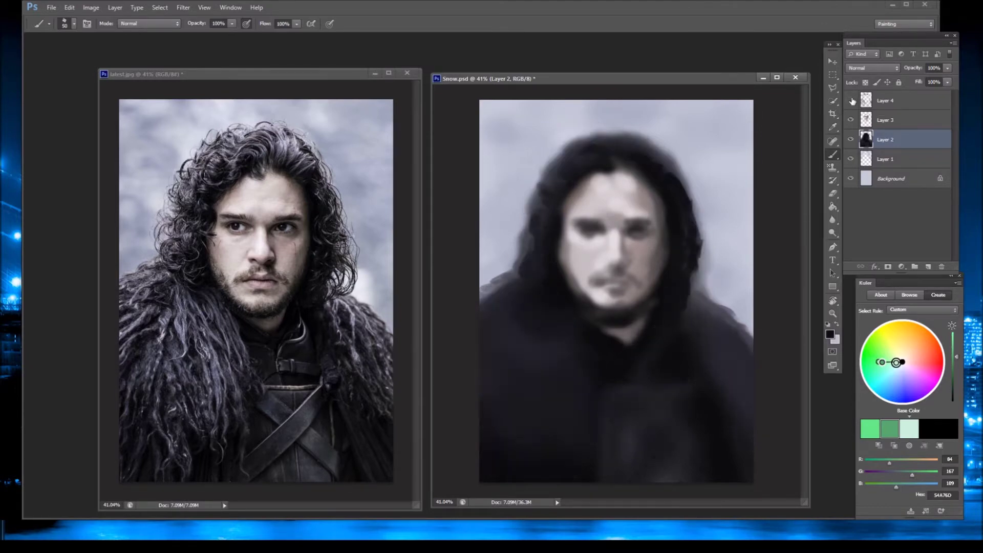
Move Layer 4 directly above Layer 2 and merge it down
{"action": "left_click_drag", "start_coordinate": [886, 100], "coordinate": [886, 128]}
{"action": "right_click", "coordinate": [859, 119]}
{"action": "left_click", "coordinate": [885, 342]}
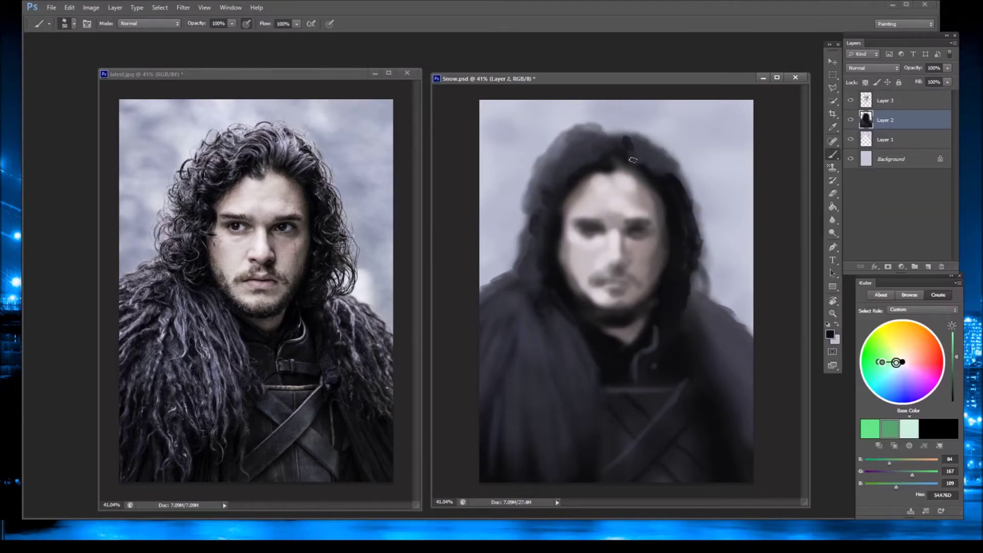
Paint dark strokes over the crown and left-side hair, then light grey over the crown
{"action": "mouse_move", "coordinate": [624, 138]}
{"action": "left_mouse_down"}
{"action": "mouse_move", "coordinate": [675, 182]}
{"action": "mouse_move", "coordinate": [611, 147]}
{"action": "mouse_move", "coordinate": [555, 187]}
{"action": "mouse_move", "coordinate": [535, 297]}
{"action": "left_mouse_up"}
{"action": "mouse_move", "coordinate": [535, 261]}
{"action": "left_mouse_down"}
{"action": "mouse_move", "coordinate": [540, 302]}
{"action": "mouse_move", "coordinate": [557, 156]}
{"action": "mouse_move", "coordinate": [582, 137]}
{"action": "mouse_move", "coordinate": [569, 144]}
{"action": "mouse_move", "coordinate": [640, 149]}
{"action": "mouse_move", "coordinate": [653, 171]}
{"action": "left_mouse_up"}
{"action": "left_click", "coordinate": [625, 136], "text": "alt"}
{"action": "left_click_drag", "start_coordinate": [627, 138], "coordinate": [643, 163]}
{"action": "mouse_move", "coordinate": [577, 139]}
{"action": "left_mouse_down"}
{"action": "mouse_move", "coordinate": [609, 138]}
{"action": "mouse_move", "coordinate": [542, 176]}
{"action": "mouse_move", "coordinate": [566, 179]}
{"action": "mouse_move", "coordinate": [617, 153]}
{"action": "mouse_move", "coordinate": [644, 174]}
{"action": "left_mouse_up"}
Add dark strands along the hair beside the right cheek
{"action": "left_click", "coordinate": [589, 149], "text": "alt"}
{"action": "left_click_drag", "start_coordinate": [697, 273], "coordinate": [689, 300]}
{"action": "left_click", "coordinate": [685, 263], "text": "alt"}
{"action": "key", "text": "e"}
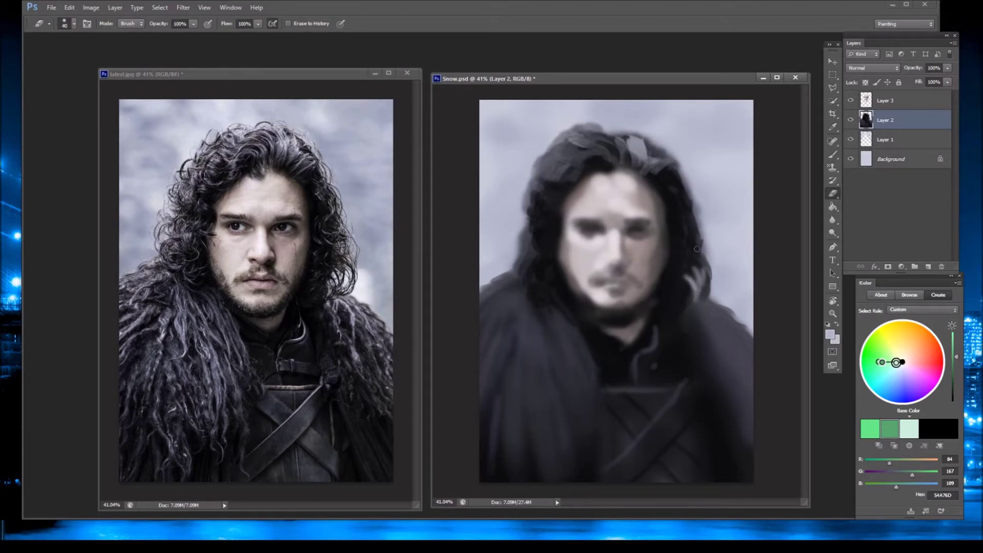
{"action": "left_click", "coordinate": [832, 156]}
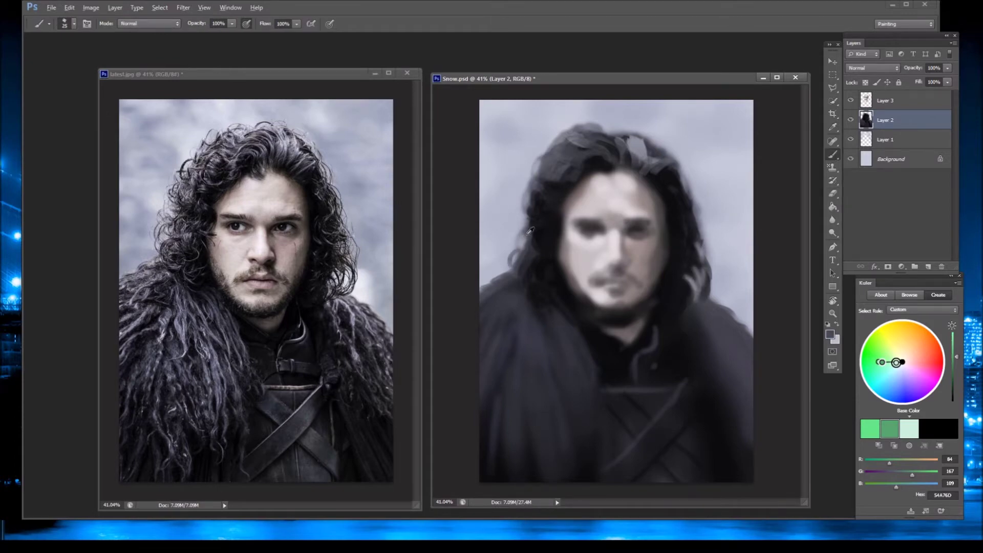
Add more dark hair strokes and lighten the jaw with a tone from the reference photo
{"action": "left_click_drag", "start_coordinate": [565, 169], "coordinate": [607, 159]}
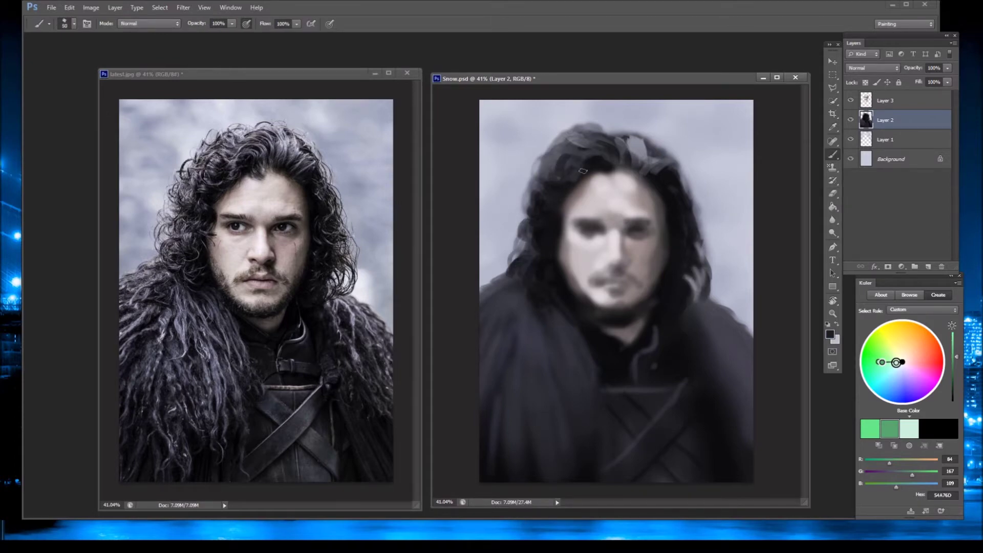
{"action": "left_click", "coordinate": [309, 380], "text": "alt"}
{"action": "left_click", "coordinate": [642, 382]}
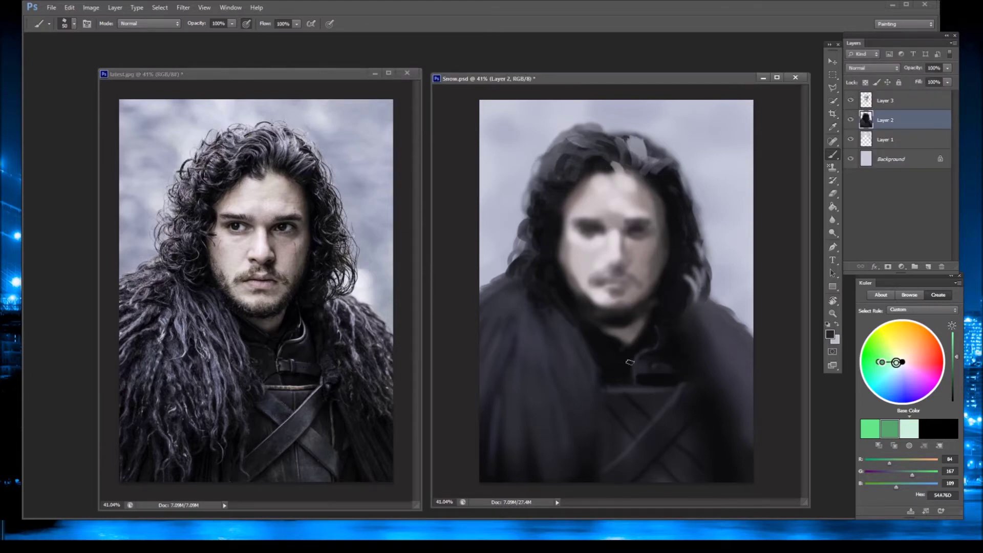
{"action": "left_click_drag", "start_coordinate": [586, 329], "coordinate": [611, 310]}
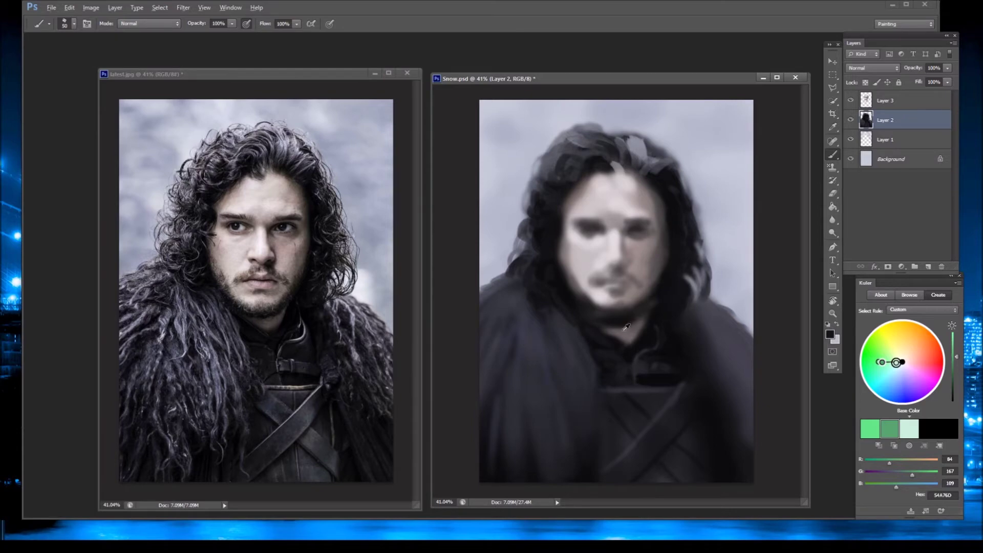
Darken the chin, beard and the hair's right side, top and left side with black
{"action": "left_click", "coordinate": [599, 328], "text": "alt"}
{"action": "left_click_drag", "start_coordinate": [605, 349], "coordinate": [615, 354]}
{"action": "left_click_drag", "start_coordinate": [680, 256], "coordinate": [701, 308]}
{"action": "left_click_drag", "start_coordinate": [640, 136], "coordinate": [658, 161]}
{"action": "mouse_move", "coordinate": [522, 256]}
{"action": "left_mouse_down"}
{"action": "mouse_move", "coordinate": [568, 154]}
{"action": "mouse_move", "coordinate": [614, 156]}
{"action": "left_mouse_up"}
Paint dark fur on both shoulders at brush sizes 100 and 60
{"action": "key", "text": "bracketright"}
{"action": "key", "text": "bracketright"}
{"action": "key", "text": "bracketright"}
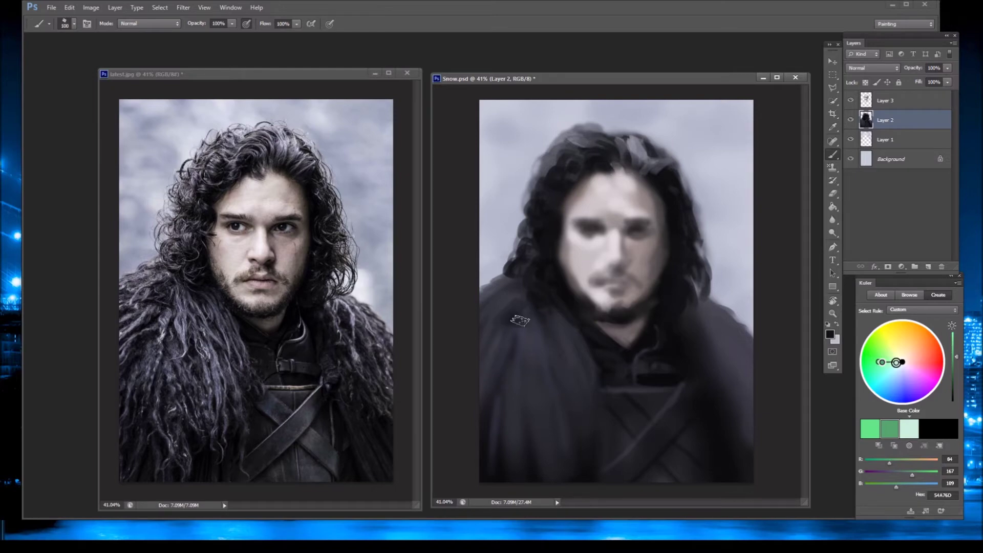
{"action": "left_click_drag", "start_coordinate": [509, 312], "coordinate": [522, 327]}
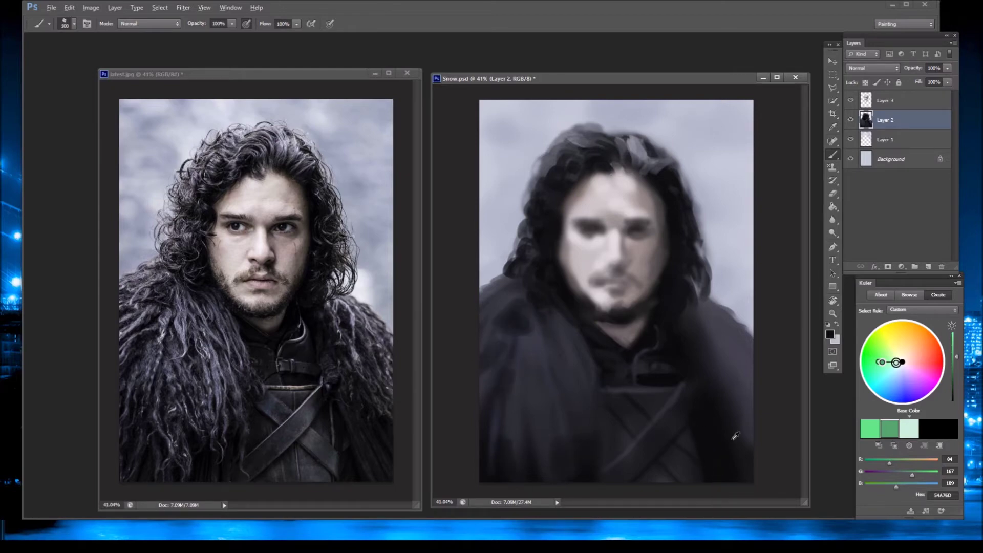
{"action": "left_click_drag", "start_coordinate": [744, 435], "coordinate": [729, 393]}
{"action": "key", "text": "bracketleft"}
{"action": "key", "text": "bracketleft"}
{"action": "key", "text": "bracketleft"}
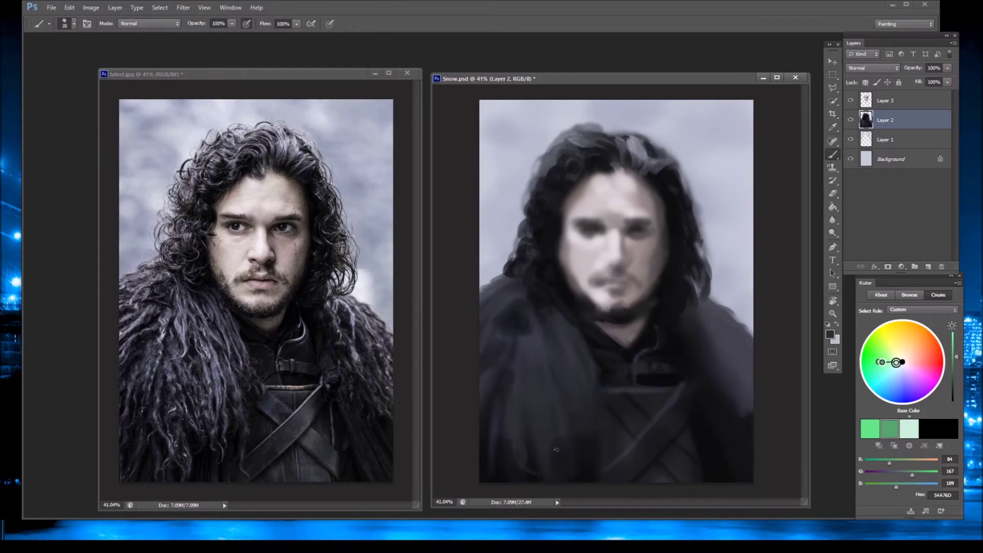
{"action": "key", "text": "bracketright"}
{"action": "key", "text": "bracketright"}
{"action": "key", "text": "bracketright"}
{"action": "mouse_move", "coordinate": [684, 314]}
{"action": "left_mouse_down"}
{"action": "mouse_move", "coordinate": [722, 345]}
{"action": "mouse_move", "coordinate": [740, 378]}
{"action": "left_mouse_up"}
{"action": "left_click_drag", "start_coordinate": [717, 320], "coordinate": [742, 389]}
Brush a lighter grey over the right shoulder at brush size 30
{"action": "key", "text": "bracketleft"}
{"action": "key", "text": "bracketleft"}
{"action": "key", "text": "bracketleft"}
{"action": "left_click", "coordinate": [561, 313], "text": "alt"}
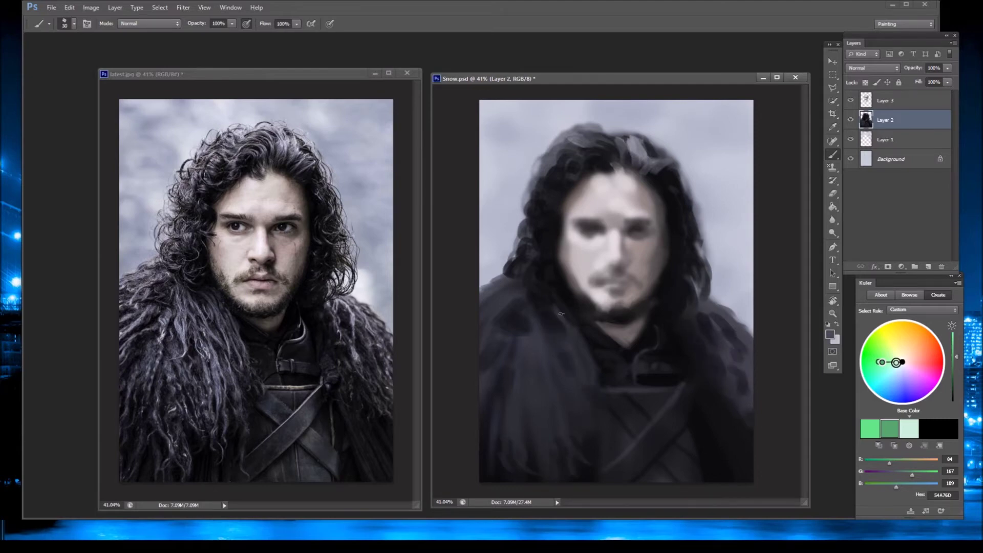
{"action": "left_click_drag", "start_coordinate": [729, 340], "coordinate": [713, 338]}
{"action": "left_click", "coordinate": [751, 345], "text": "alt"}
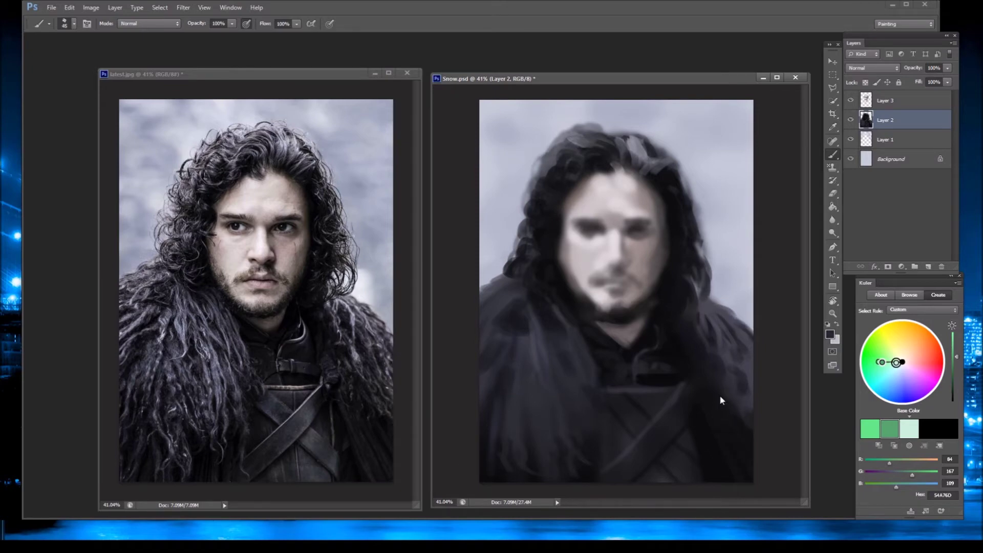
Paint a thin curve on the collar at brush size 20, then make Layer 3 the working layer
{"action": "key", "text": "bracketleft"}
{"action": "key", "text": "bracketleft"}
{"action": "key", "text": "bracketleft"}
{"action": "left_click_drag", "start_coordinate": [664, 329], "coordinate": [651, 358]}
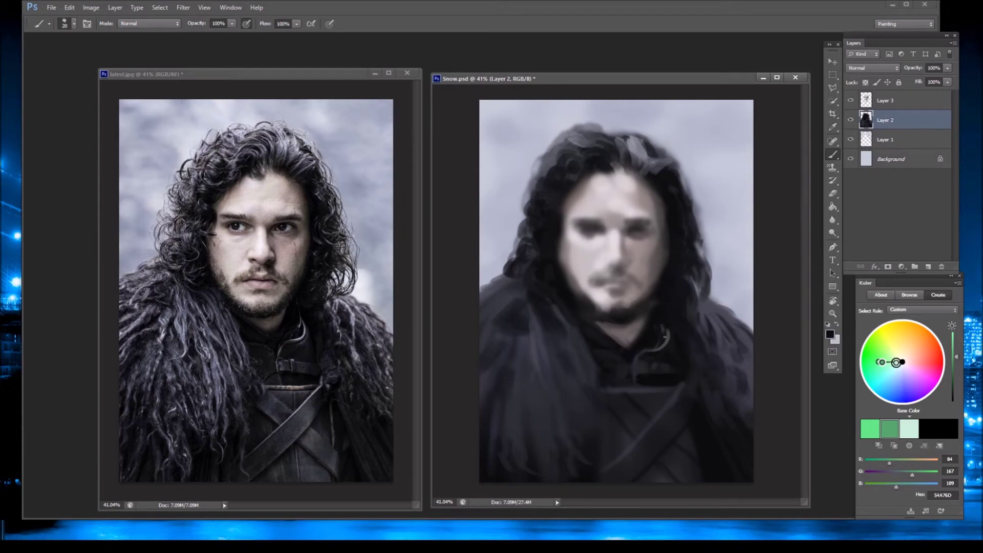
{"action": "left_click", "coordinate": [661, 369], "text": "alt"}
{"action": "key", "text": "e"}
{"action": "key", "text": "alt+bracketright"}
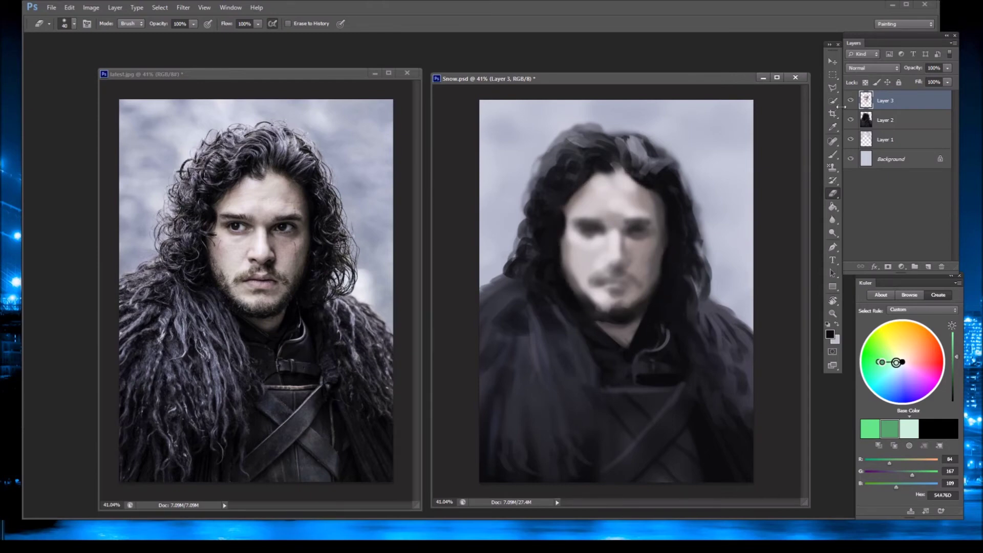
At brush size 40, paint dark strokes along the hair's top and left edge and the jawline
{"action": "left_click", "coordinate": [832, 153]}
{"action": "left_click", "coordinate": [604, 215], "text": "alt"}
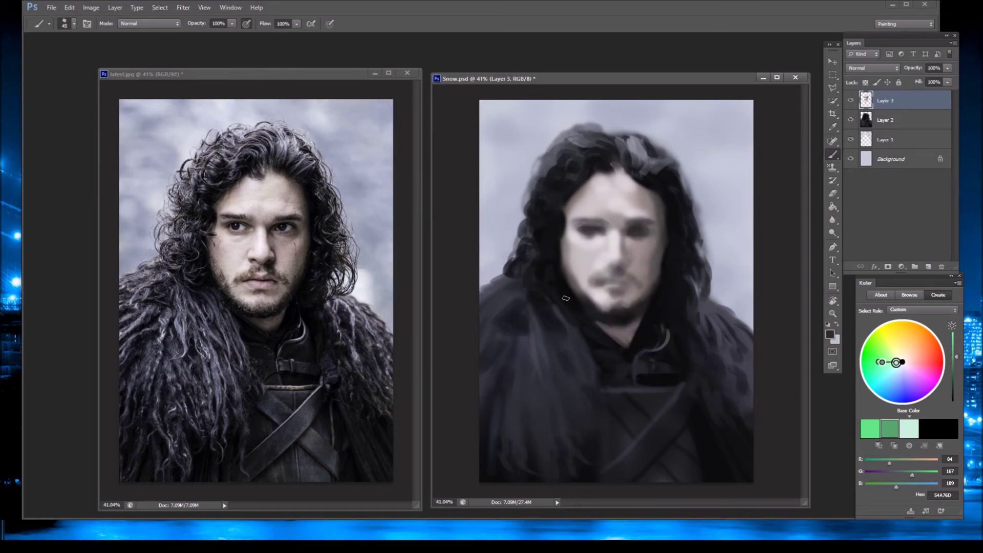
{"action": "left_click", "coordinate": [691, 436], "text": "alt"}
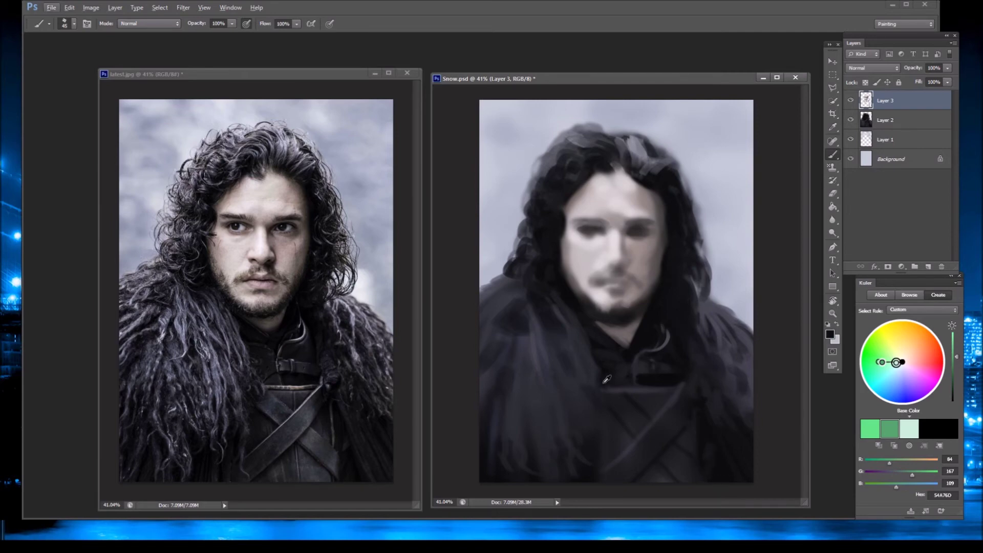
{"action": "key", "text": "bracketright"}
{"action": "key", "text": "bracketright"}
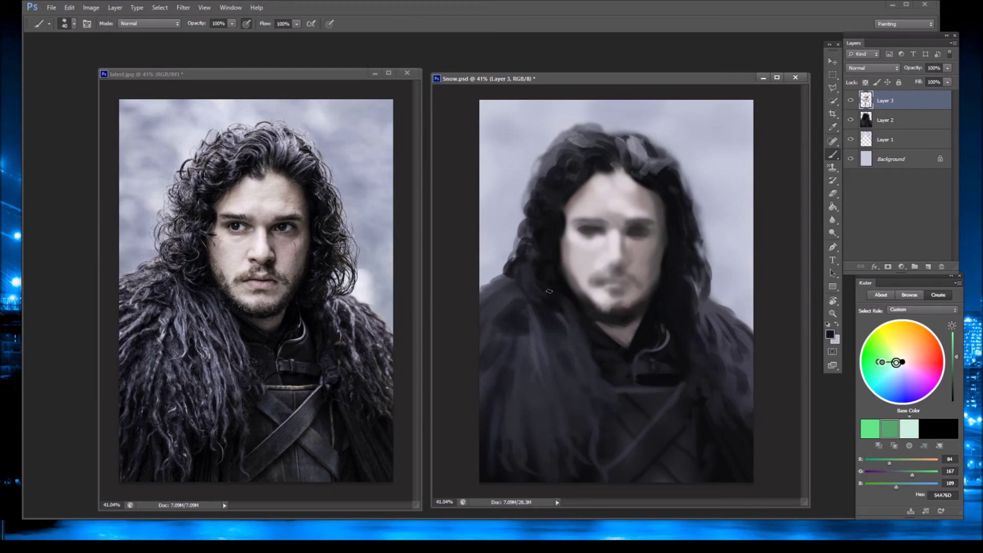
{"action": "mouse_move", "coordinate": [557, 165]}
{"action": "left_mouse_down"}
{"action": "mouse_move", "coordinate": [578, 140]}
{"action": "mouse_move", "coordinate": [610, 146]}
{"action": "mouse_move", "coordinate": [550, 195]}
{"action": "mouse_move", "coordinate": [556, 225]}
{"action": "left_mouse_up"}
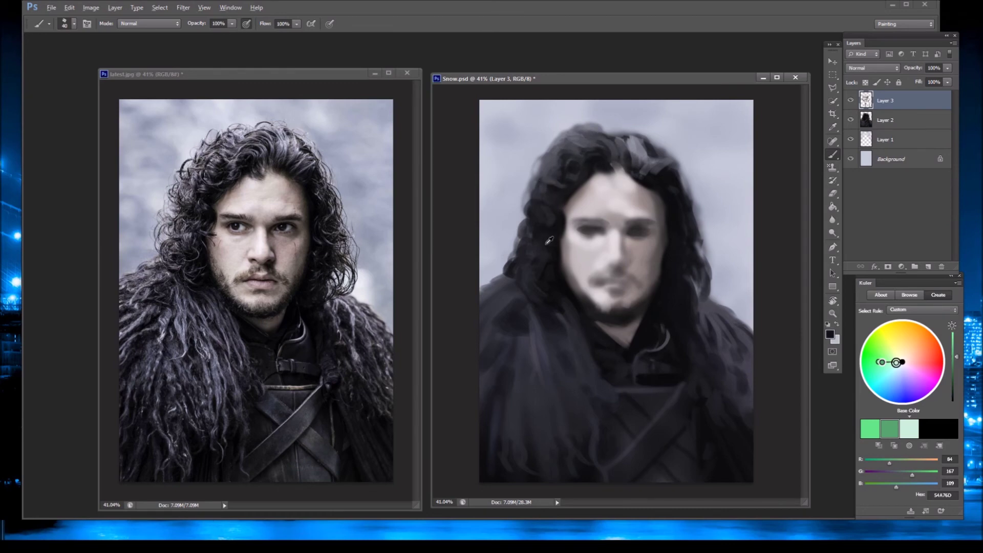
{"action": "left_click_drag", "start_coordinate": [596, 312], "coordinate": [574, 295]}
{"action": "mouse_move", "coordinate": [635, 311]}
{"action": "left_mouse_down"}
{"action": "mouse_move", "coordinate": [612, 322]}
{"action": "mouse_move", "coordinate": [599, 313]}
{"action": "left_mouse_up"}
At brush size 70, sample skin, hair and background tones, then paint background grey along the right hair edge
{"action": "key", "text": "bracketright"}
{"action": "key", "text": "bracketright"}
{"action": "key", "text": "bracketright"}
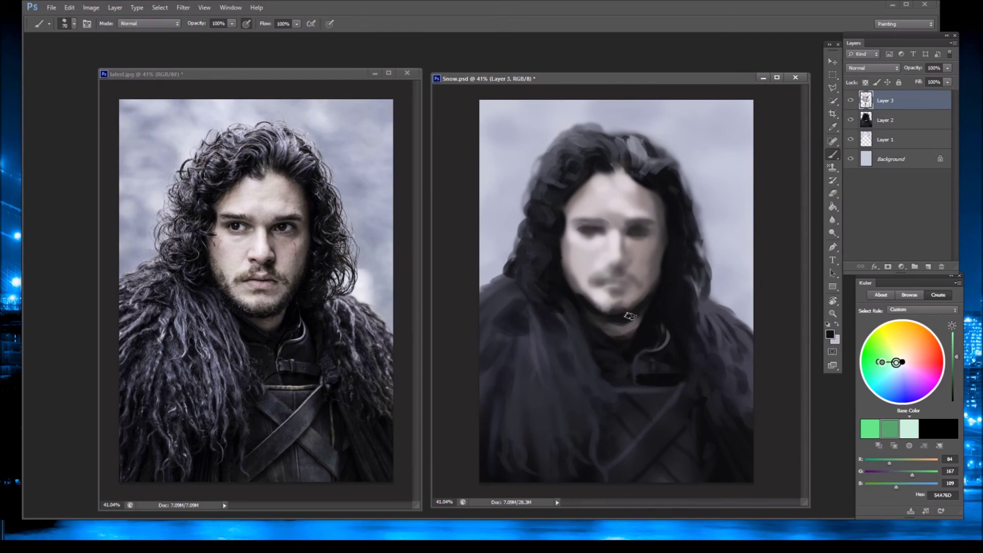
{"action": "left_click", "coordinate": [594, 300], "text": "alt"}
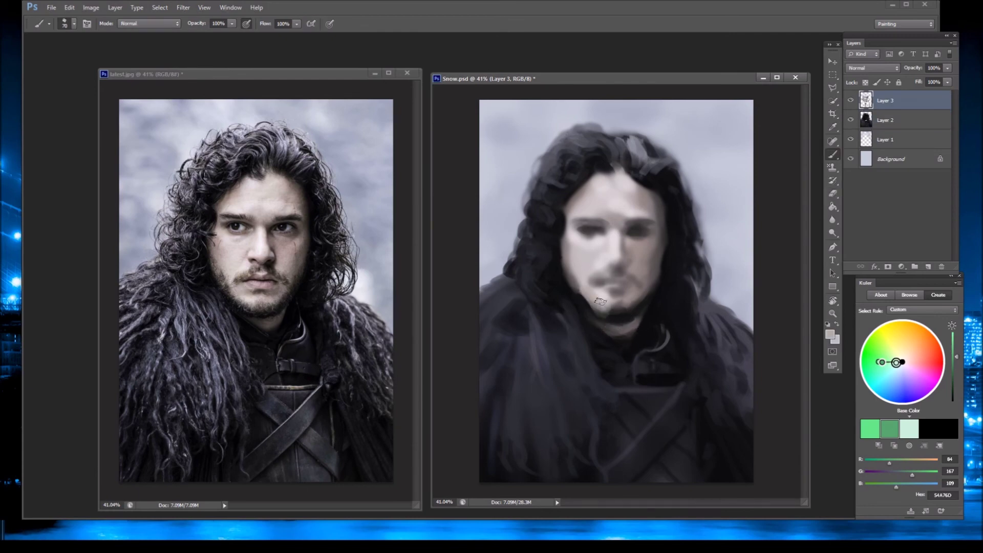
{"action": "left_click", "coordinate": [584, 256], "text": "alt"}
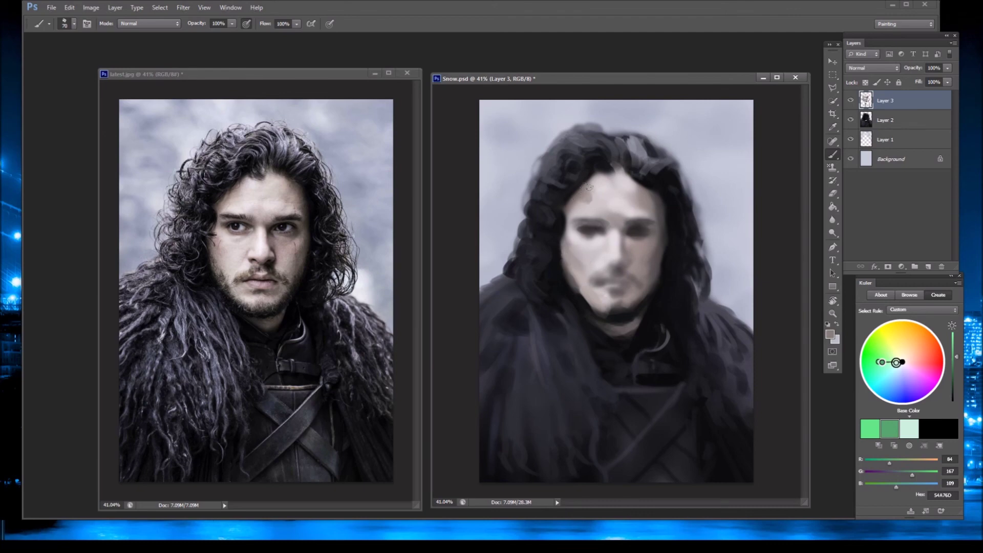
{"action": "left_click", "coordinate": [606, 176], "text": "alt"}
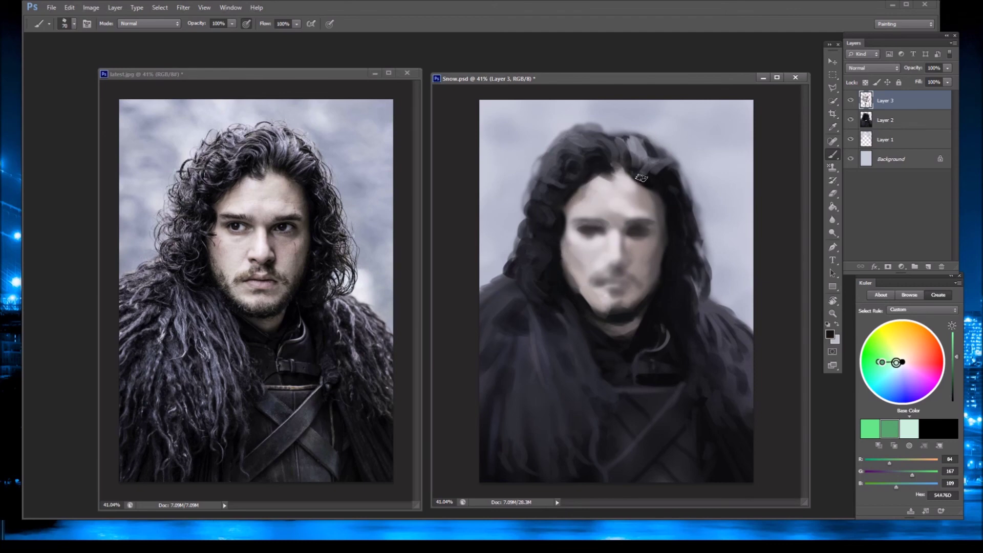
{"action": "left_click", "coordinate": [718, 282], "text": "alt"}
{"action": "left_click_drag", "start_coordinate": [696, 298], "coordinate": [707, 274]}
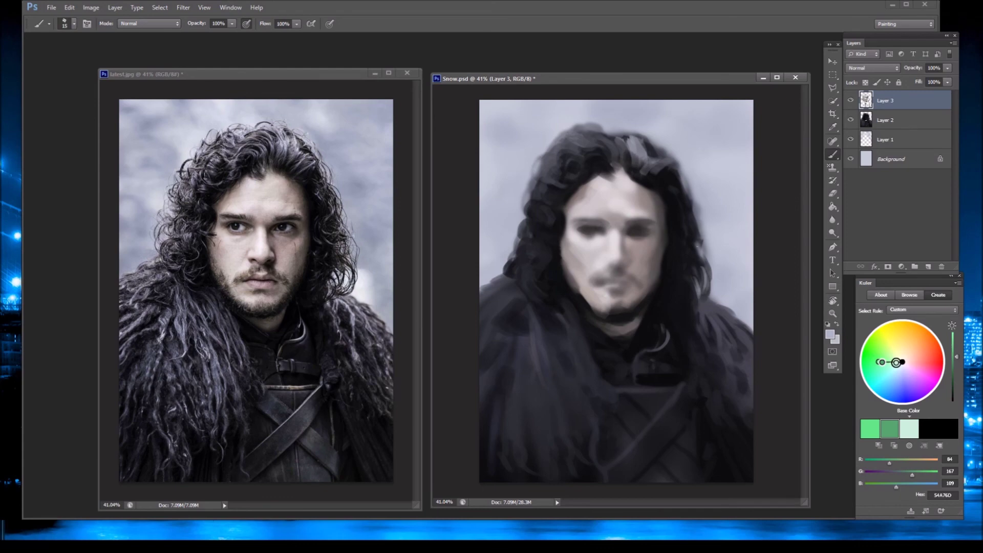